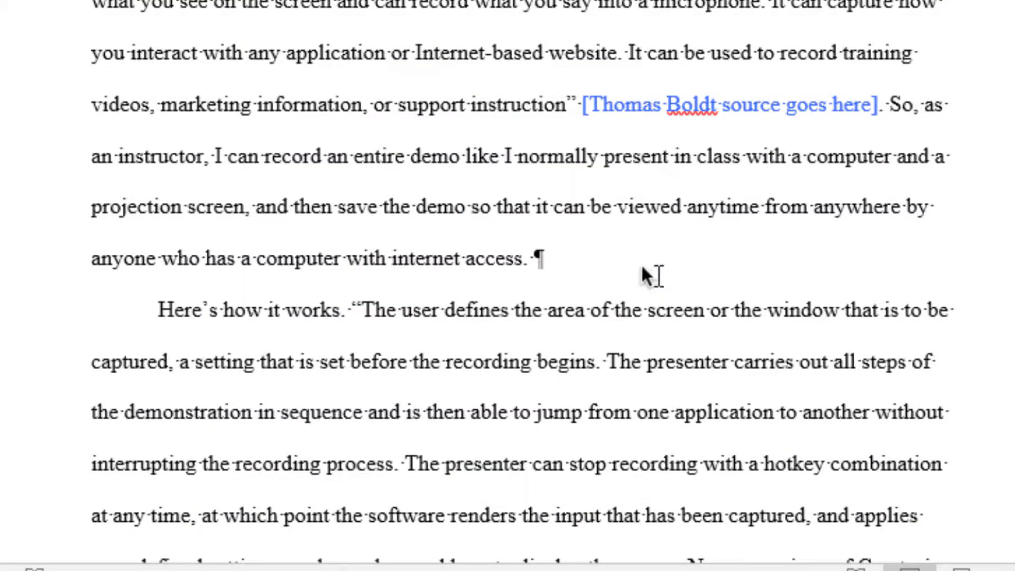
Replace the blue bracketed source placeholder in the first paragraph with a citation to "Camtasia Review 2017: Is It Good Enough for Professional Work?"
scroll(627, 253, up, 5)
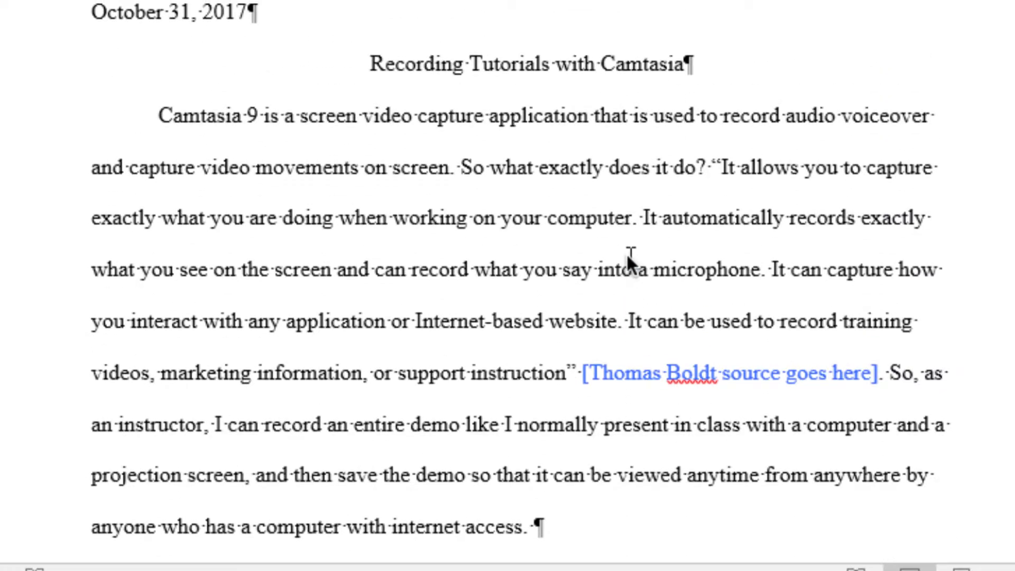
scroll(626, 253, down, 3)
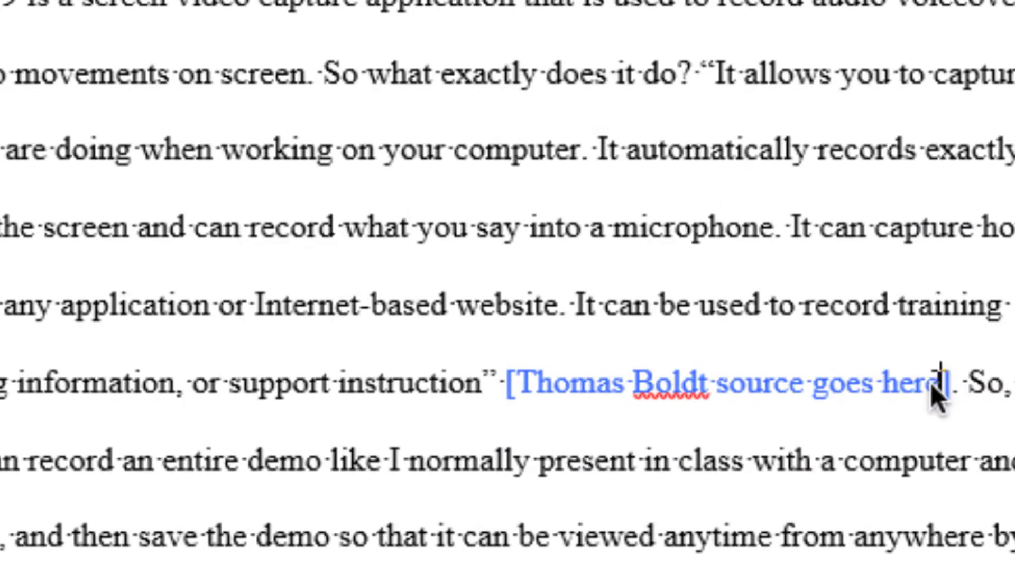
drag(863, 238, 791, 232)
drag(821, 373, 553, 394)
key(Delete)
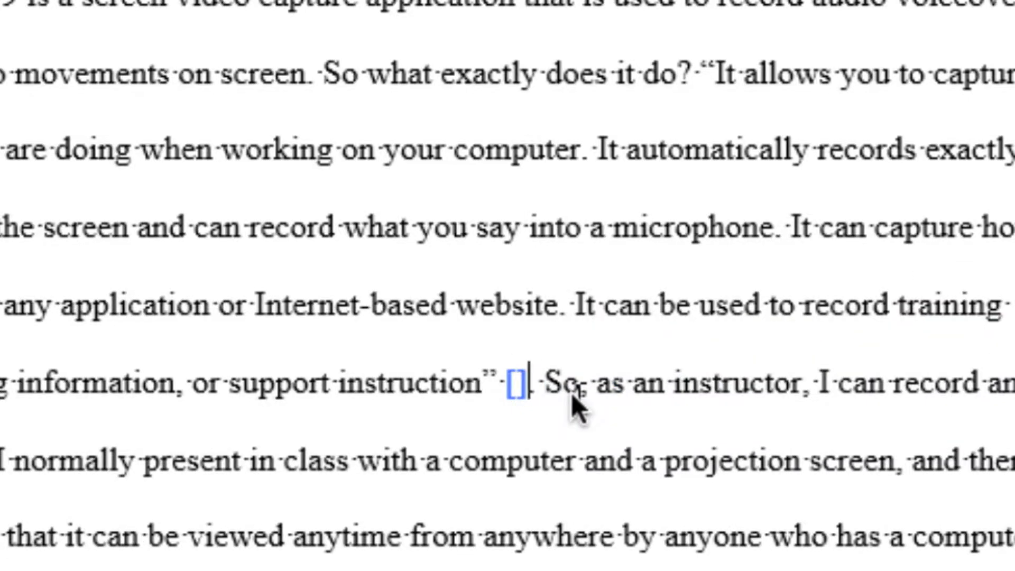
key(Delete)
key(Delete)
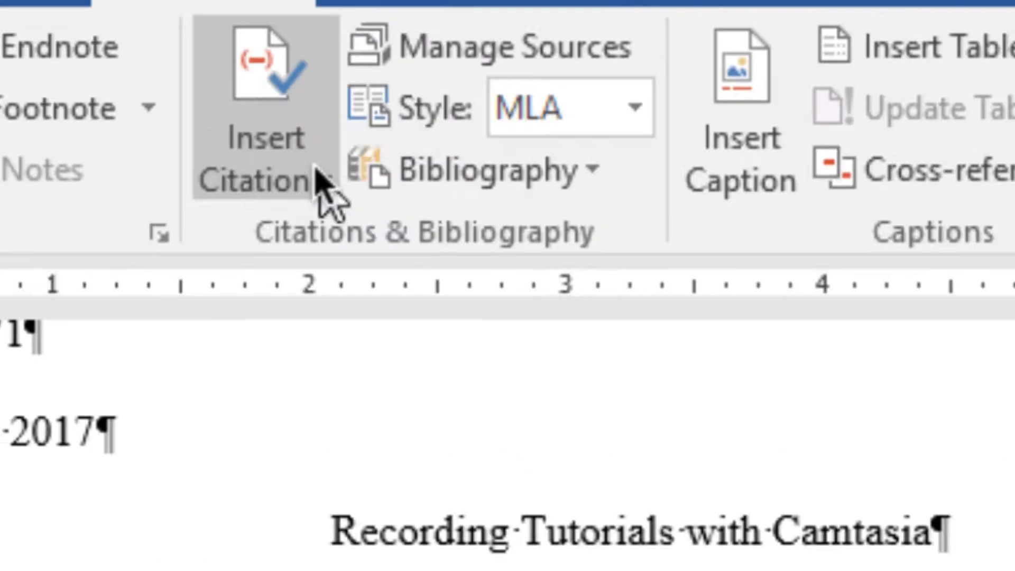
click(319, 182)
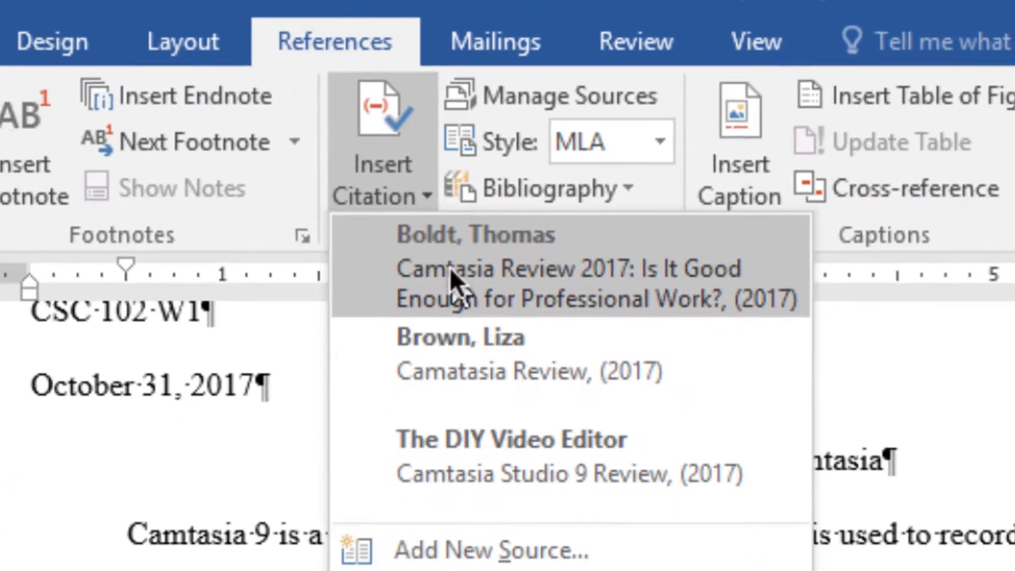
click(391, 377)
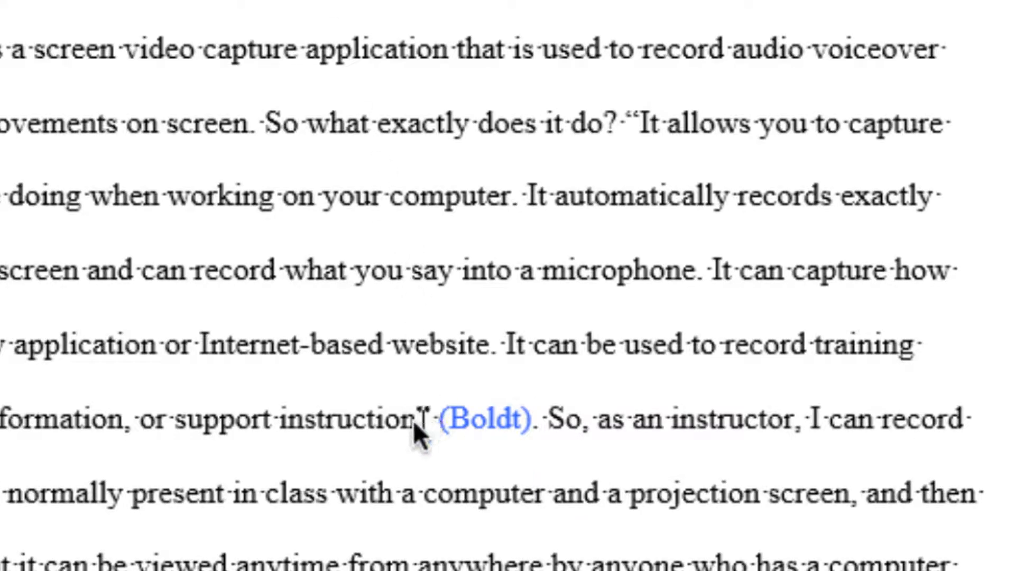
Set the font color of the citation at the end of the first paragraph's quotation to the black theme color
drag(414, 421, 554, 396)
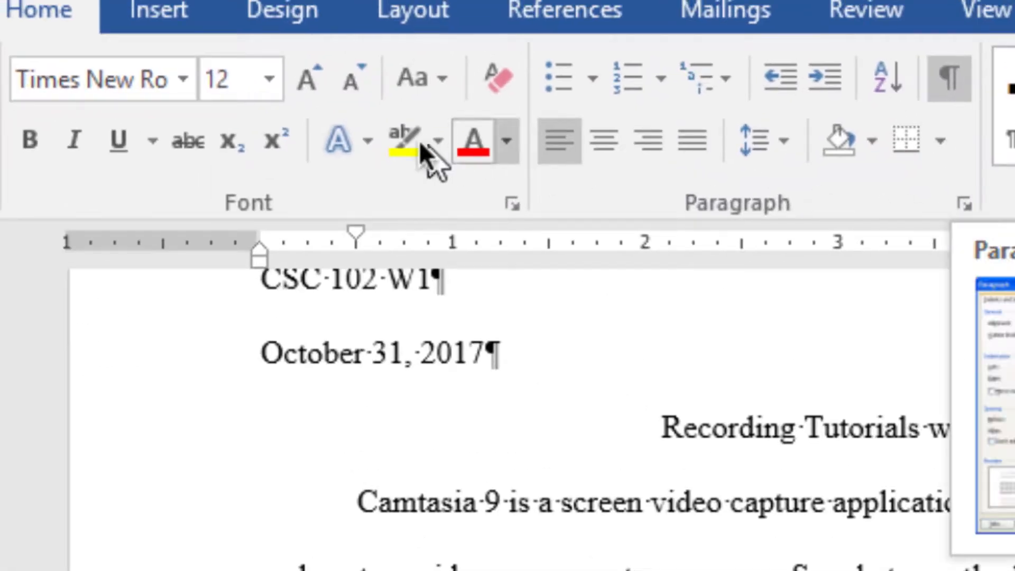
click(507, 141)
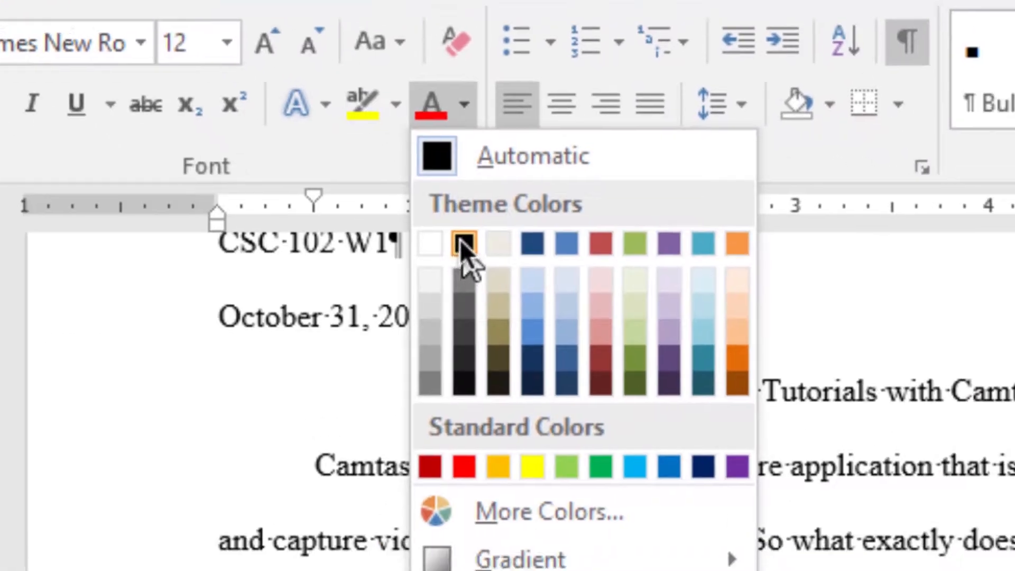
click(502, 281)
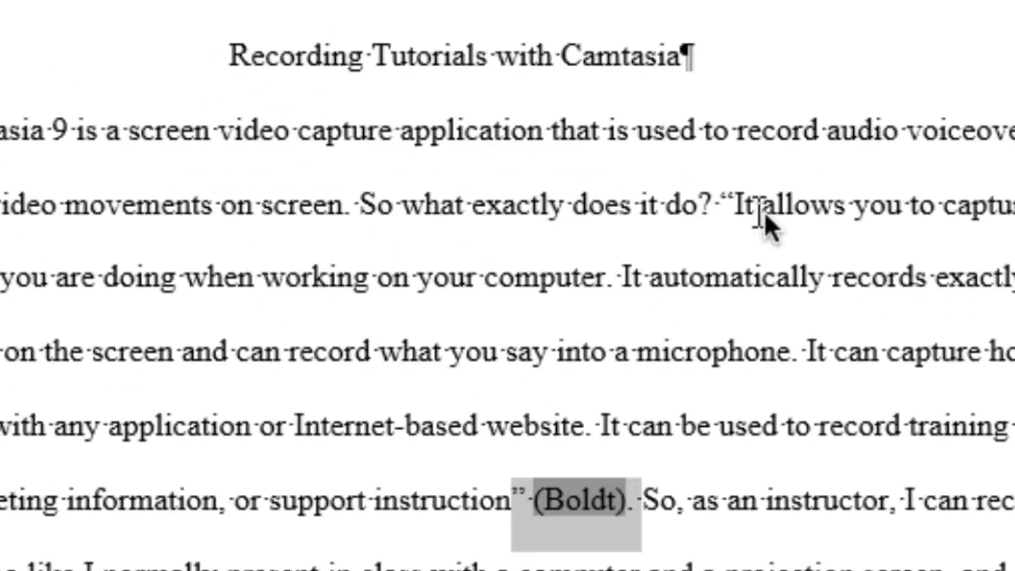
click(665, 293)
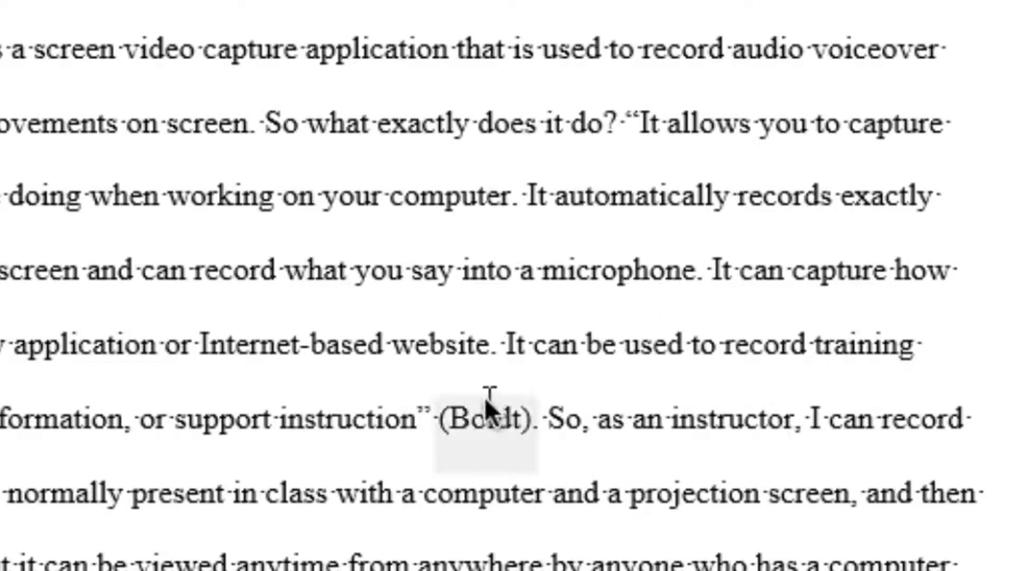
click(488, 412)
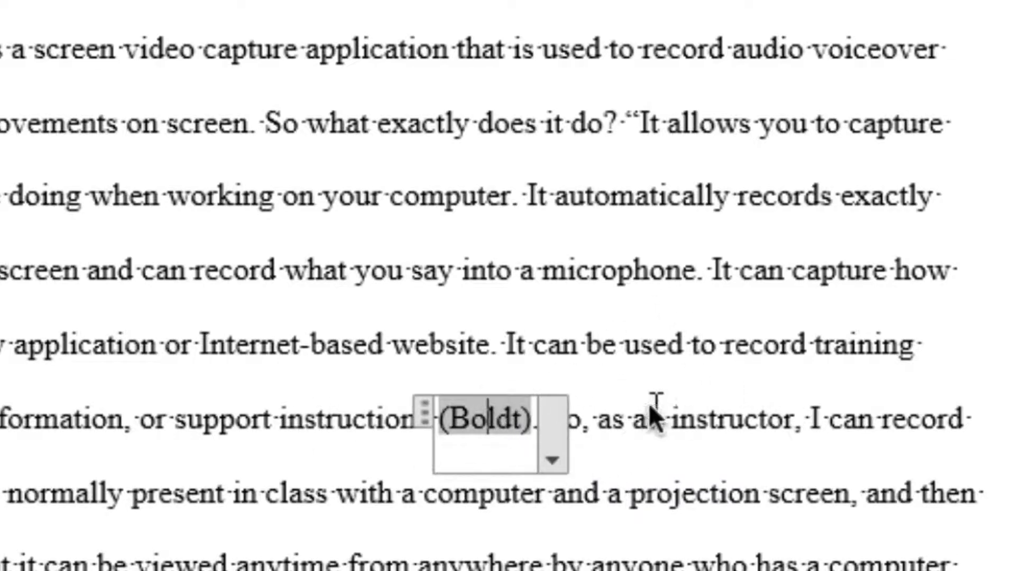
Replace the blue source placeholder ending the "Here's how it works" paragraph with a citation to "Camatasia Review", and select the paragraph's ending
scroll(652, 410, down, 1)
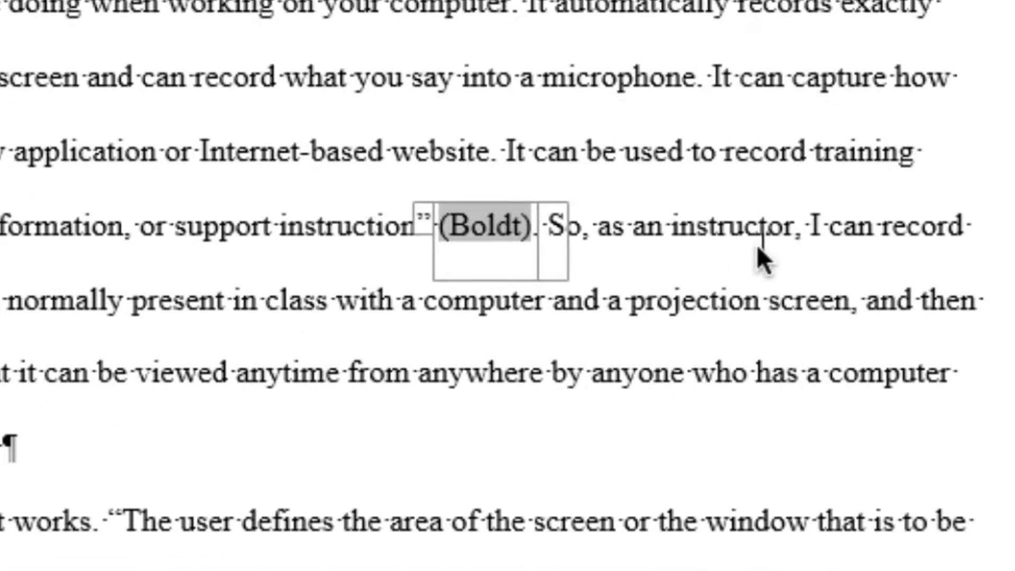
scroll(756, 246, down, 1)
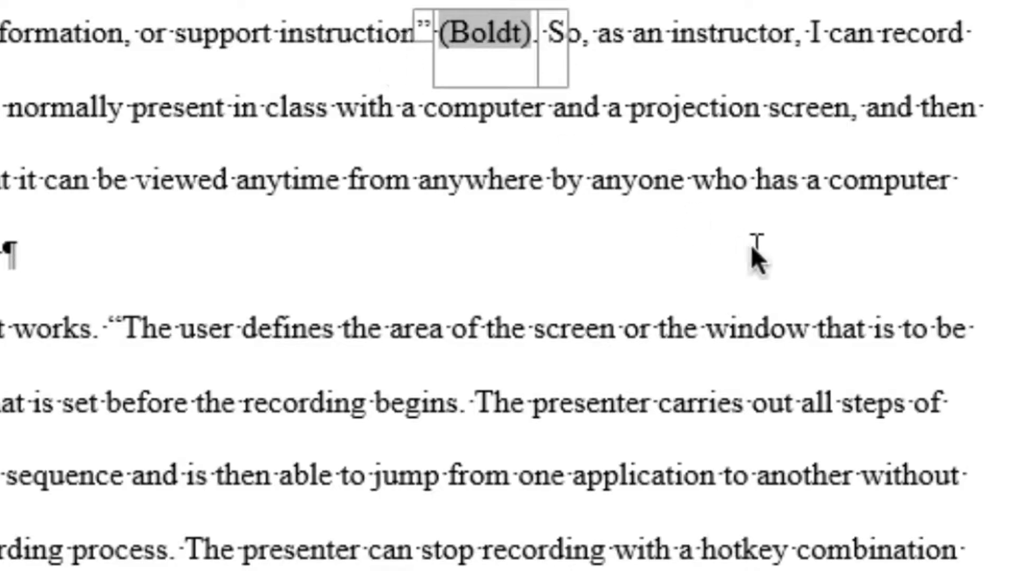
scroll(751, 246, down, 2)
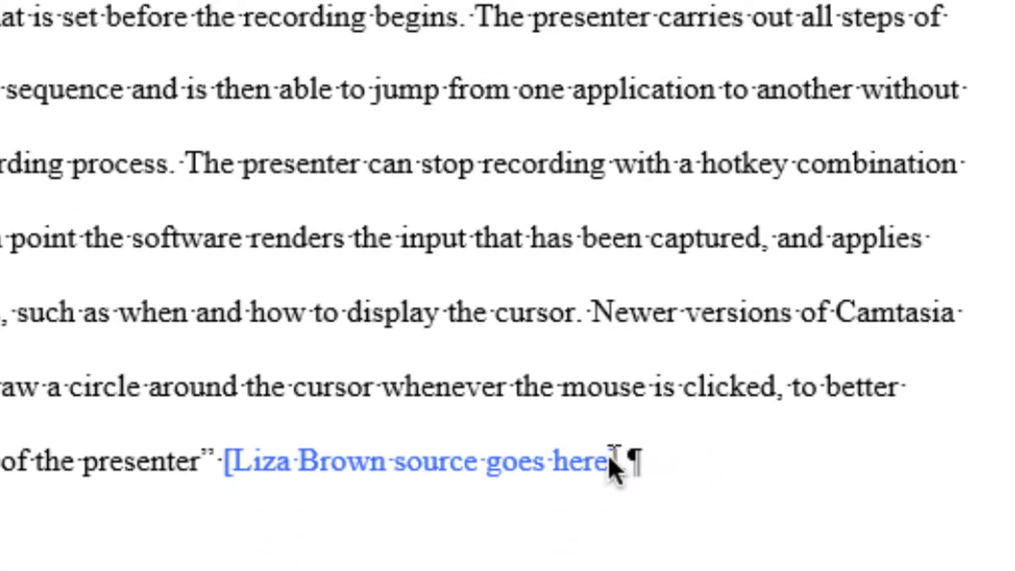
drag(616, 455, 222, 451)
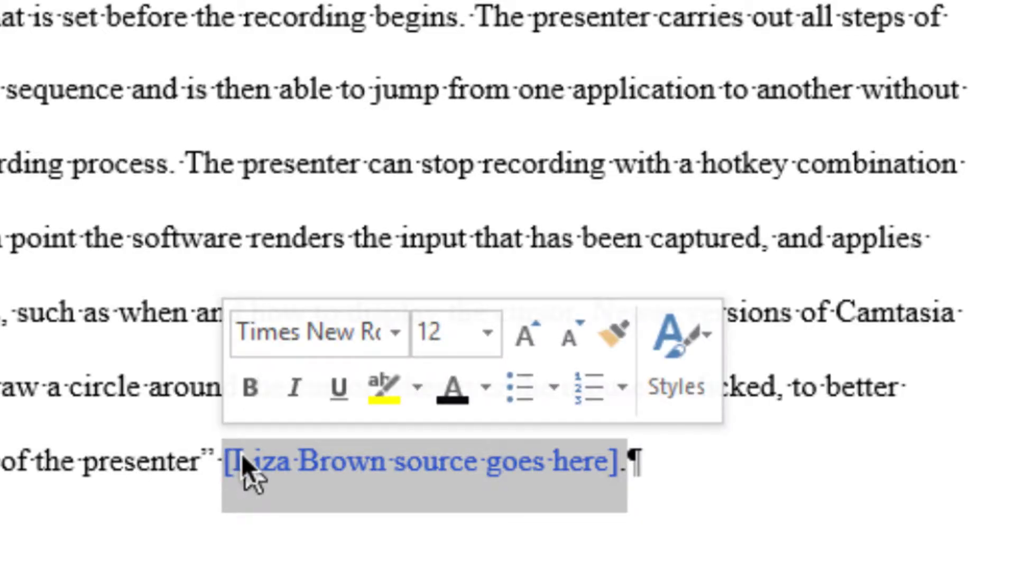
key(Delete)
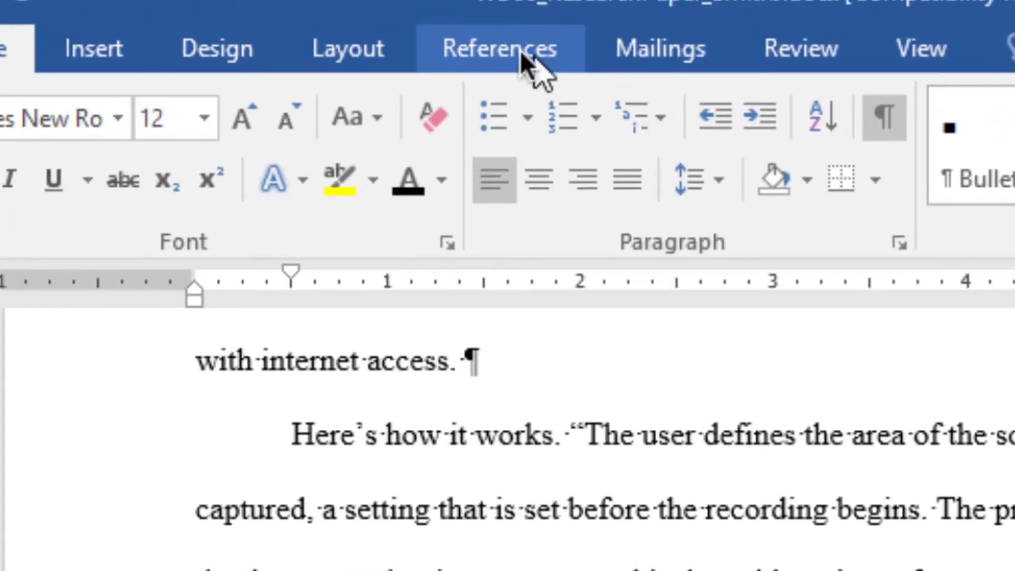
click(518, 46)
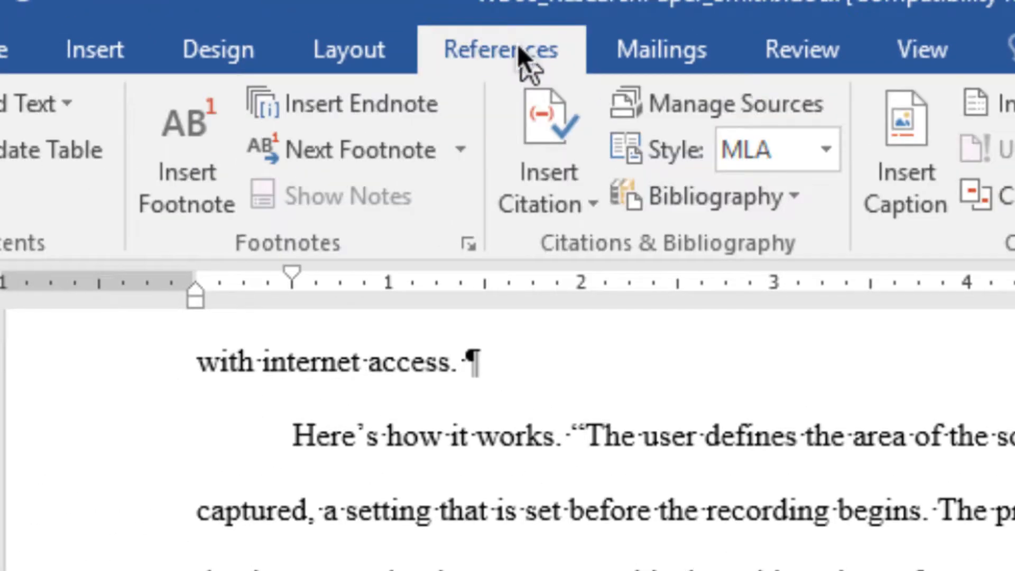
click(553, 198)
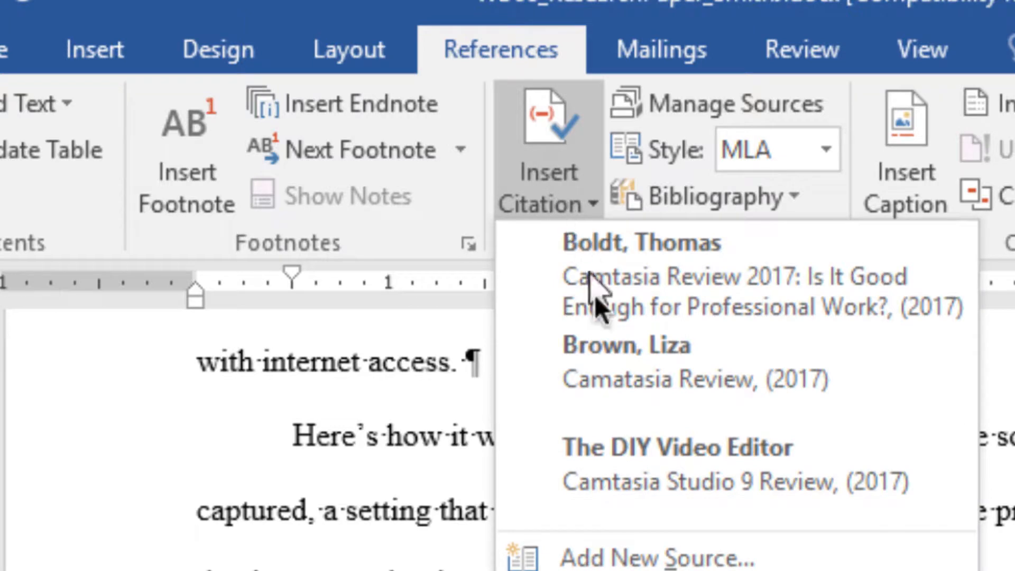
click(613, 373)
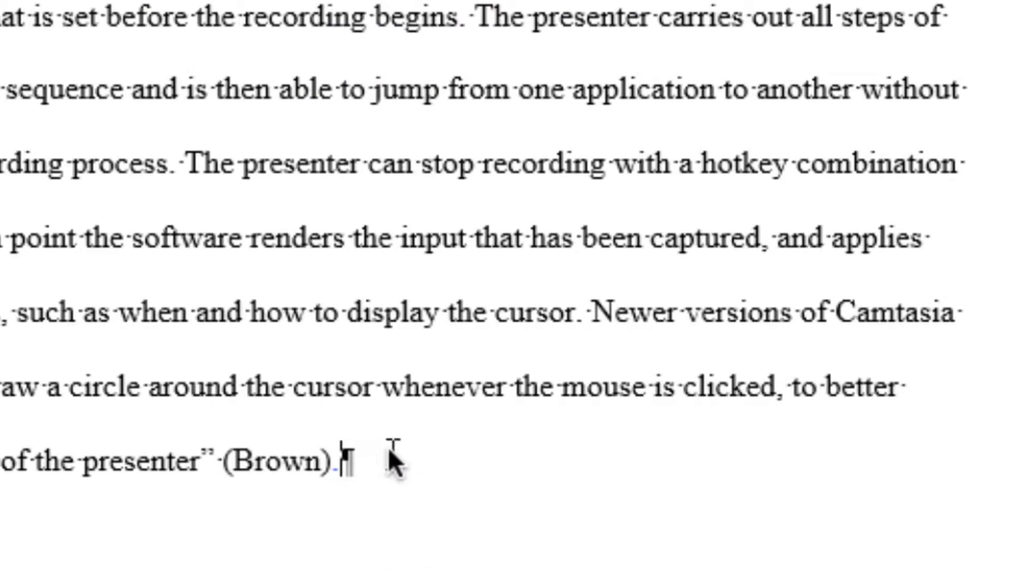
drag(391, 455, 98, 361)
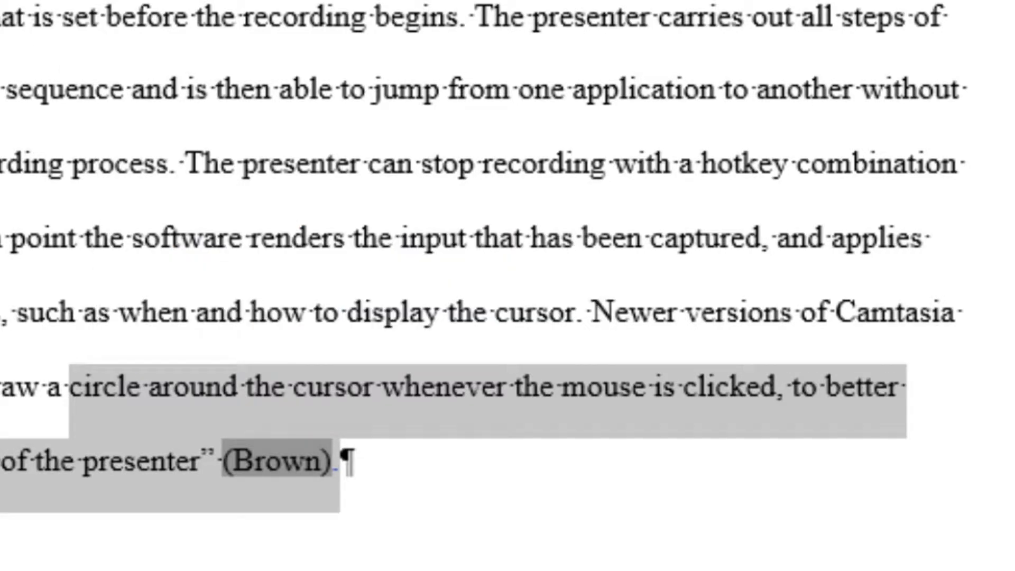
Delete the blue source placeholder after "recorded capture", restore the sentence's period, and place the cursor just before it
scroll(643, 185, down, 10)
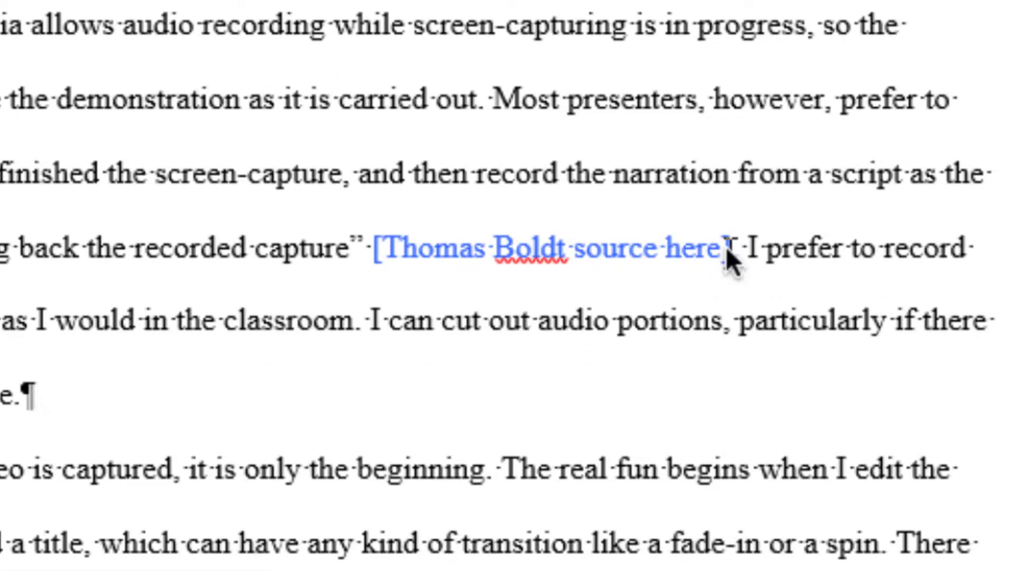
drag(729, 246, 386, 237)
key(Delete)
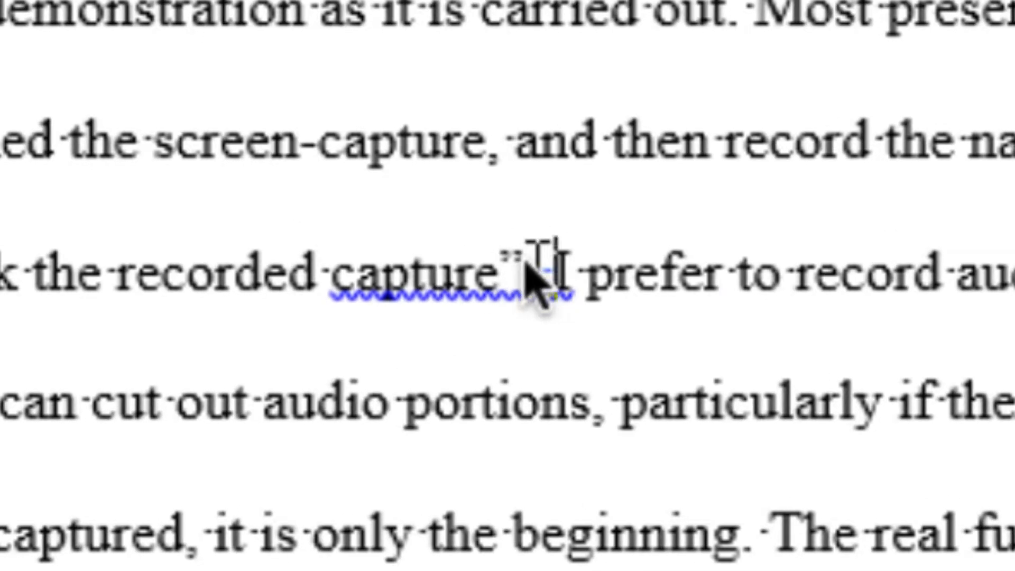
text(.)
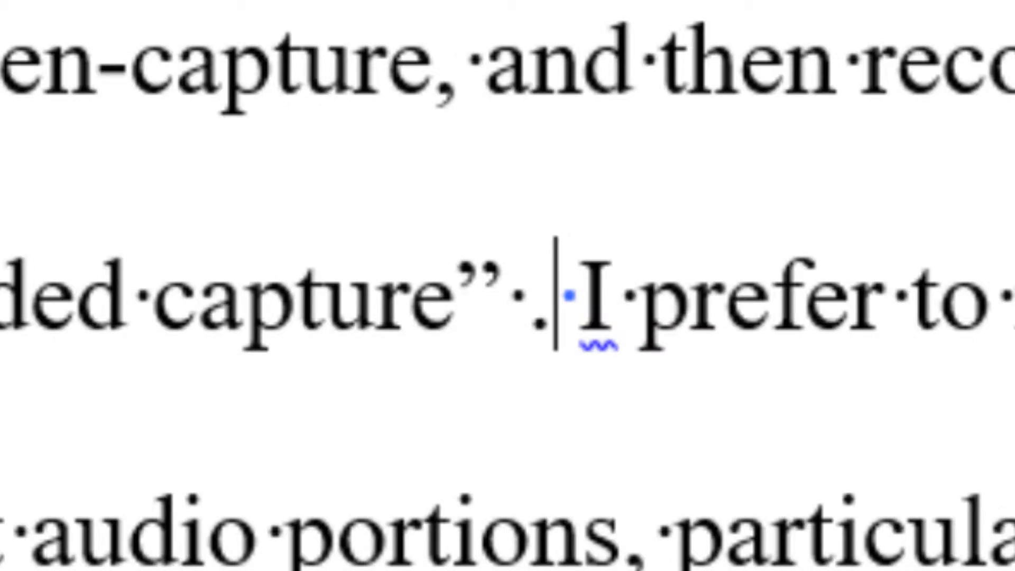
click(506, 304)
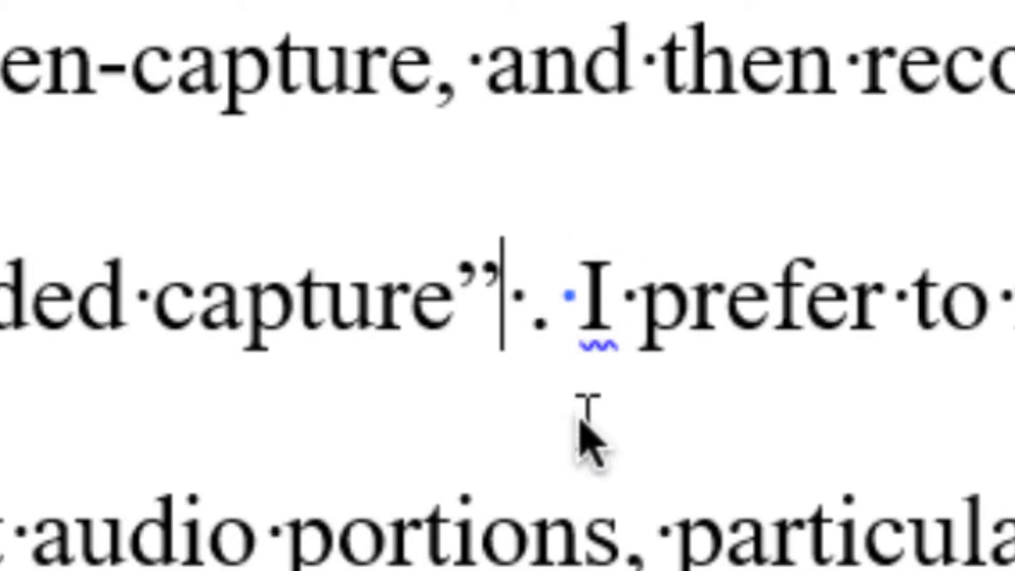
click(526, 317)
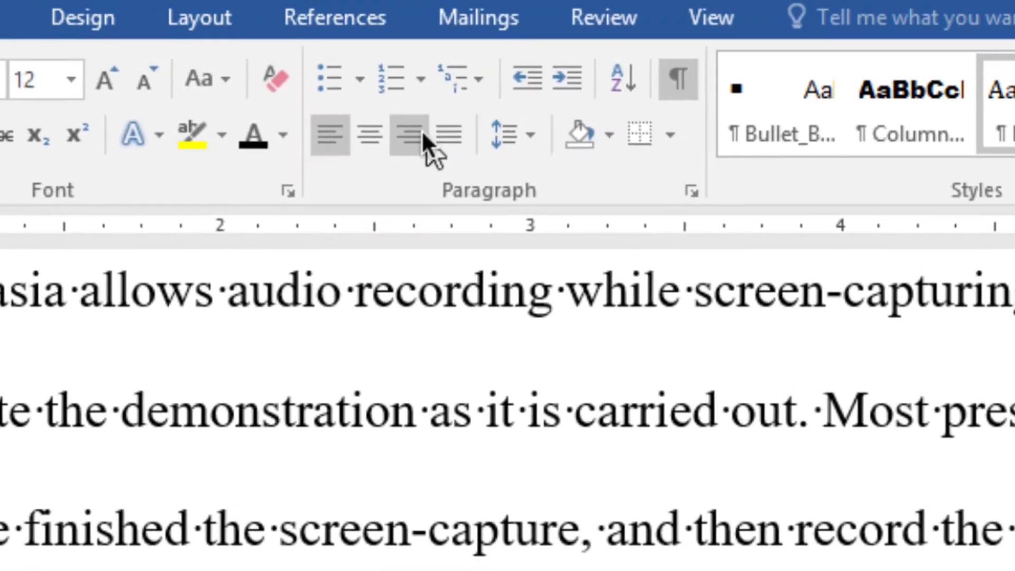
Insert a citation to "Camtasia Review 2017: Is It Good Enough for Professional Work?" after the "recorded capture" quotation
click(370, 21)
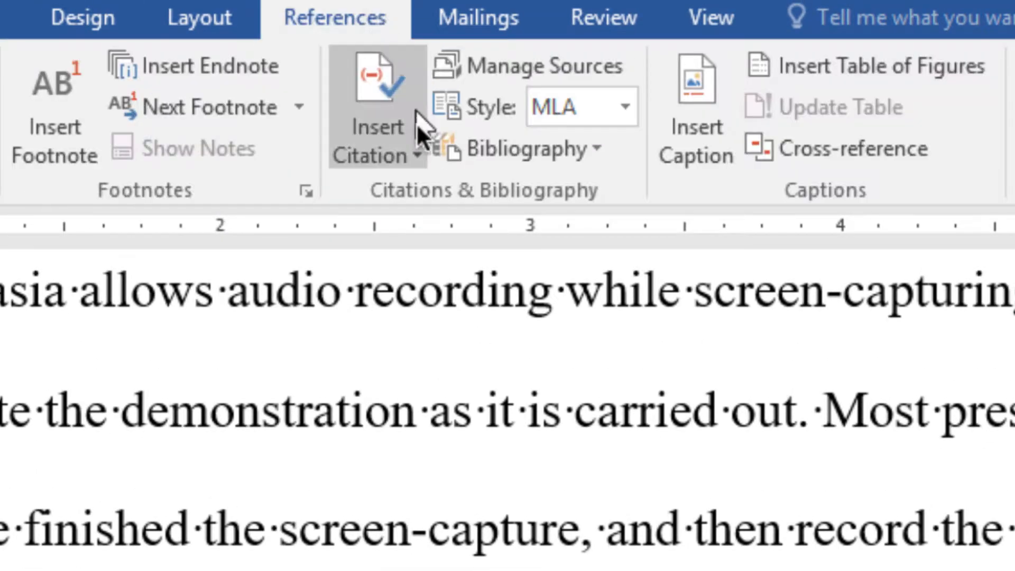
click(418, 156)
click(452, 214)
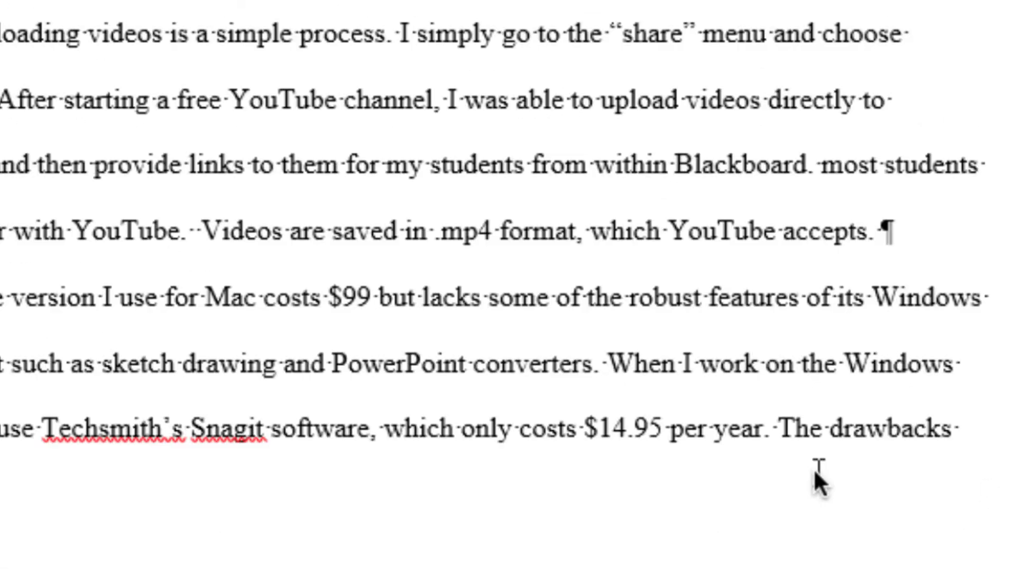
Delete the blue "DIY Video Editor source goes here" placeholder after the quotation ending the final paragraph
scroll(814, 468, up, 2)
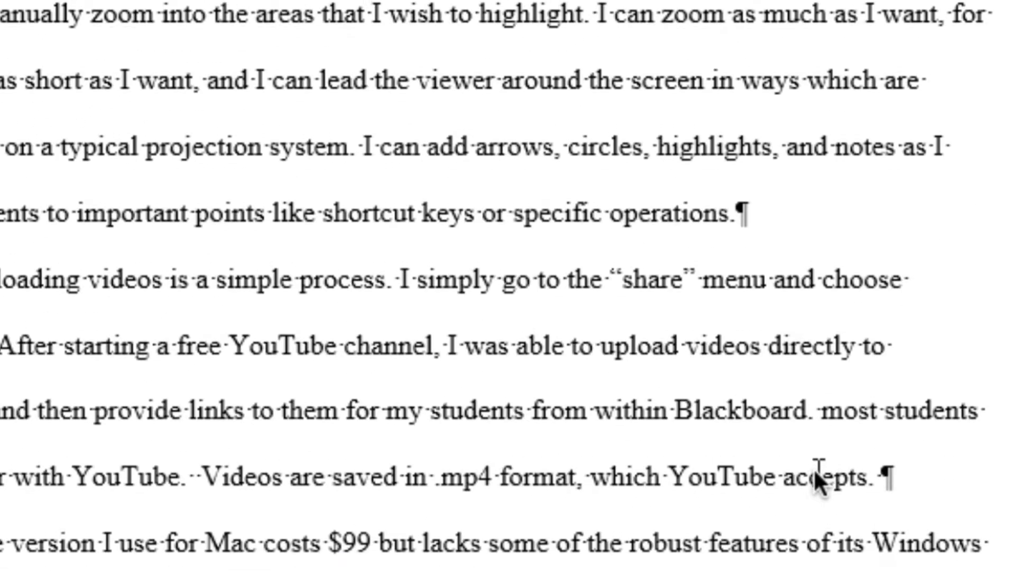
scroll(813, 468, down, 5)
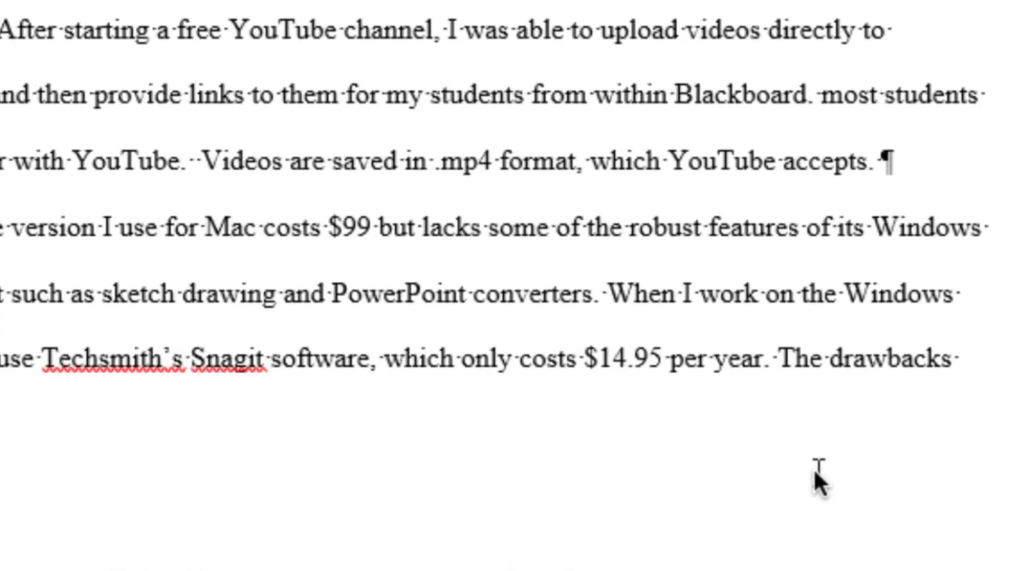
scroll(814, 471, down, 2)
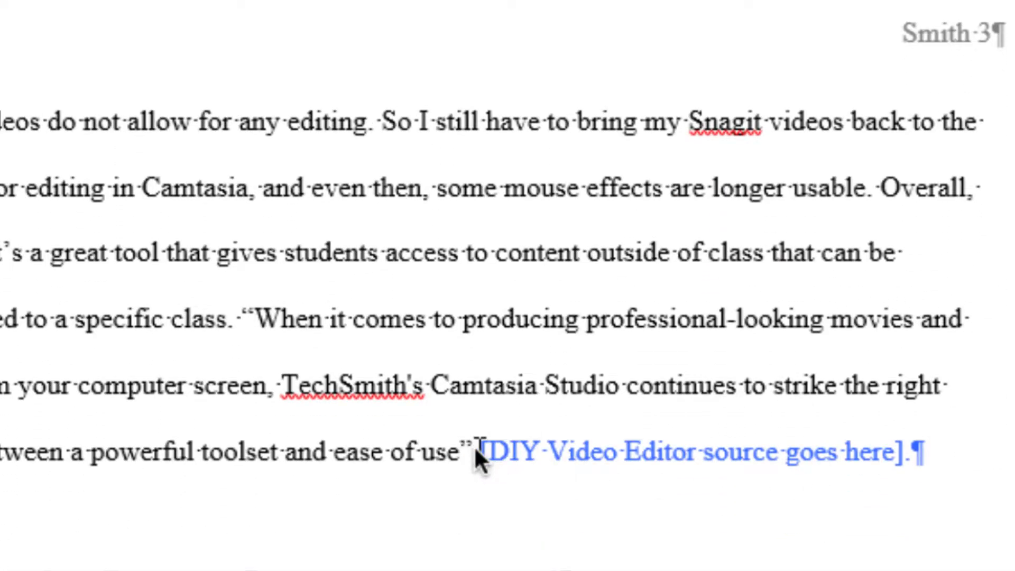
drag(478, 450, 848, 473)
drag(910, 460, 931, 449)
key(Delete)
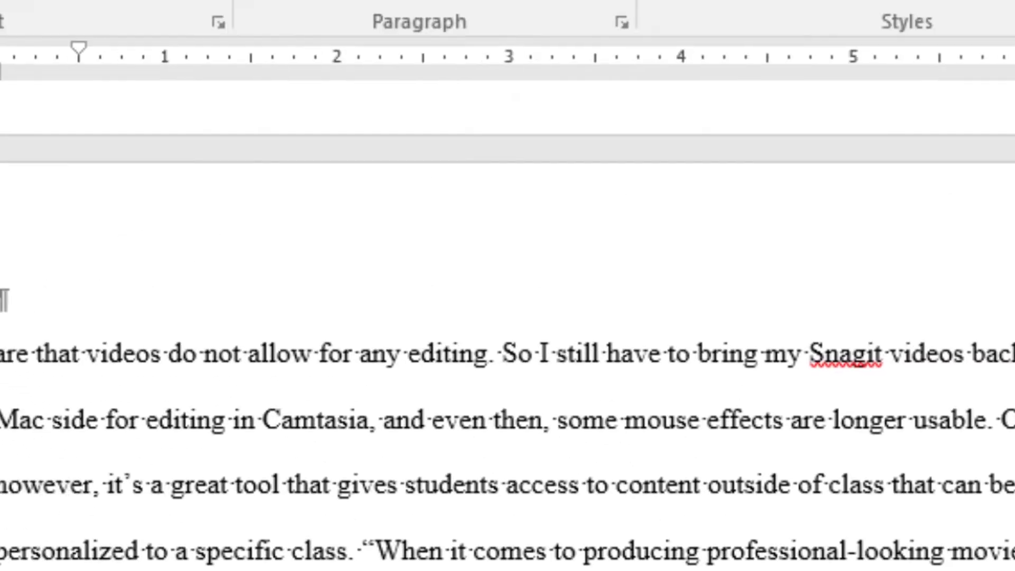
Insert a citation to The DIY Video Editor's "Camtasia Studio 9 Review" after the final paragraph's quotation
click(387, 74)
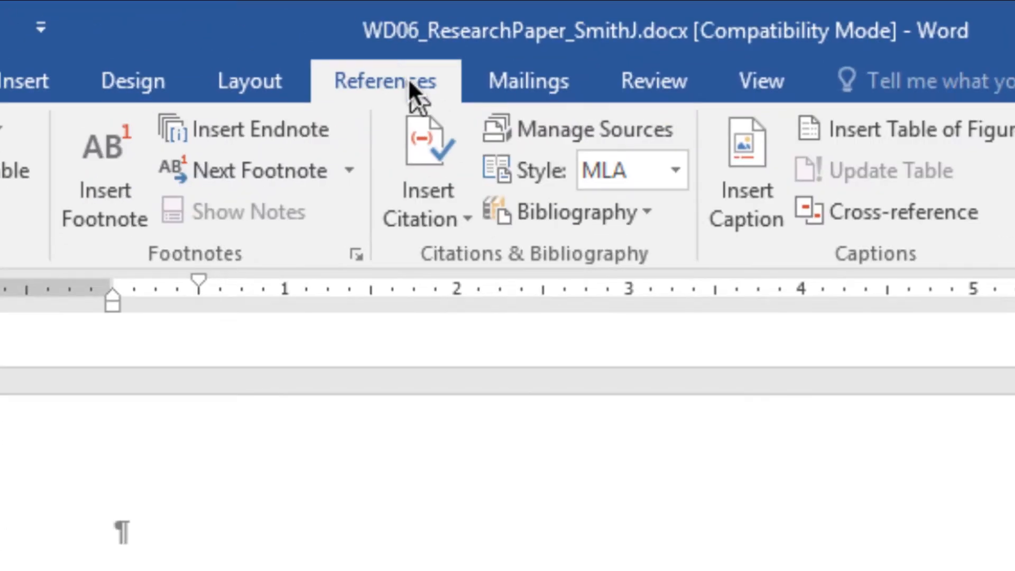
click(459, 217)
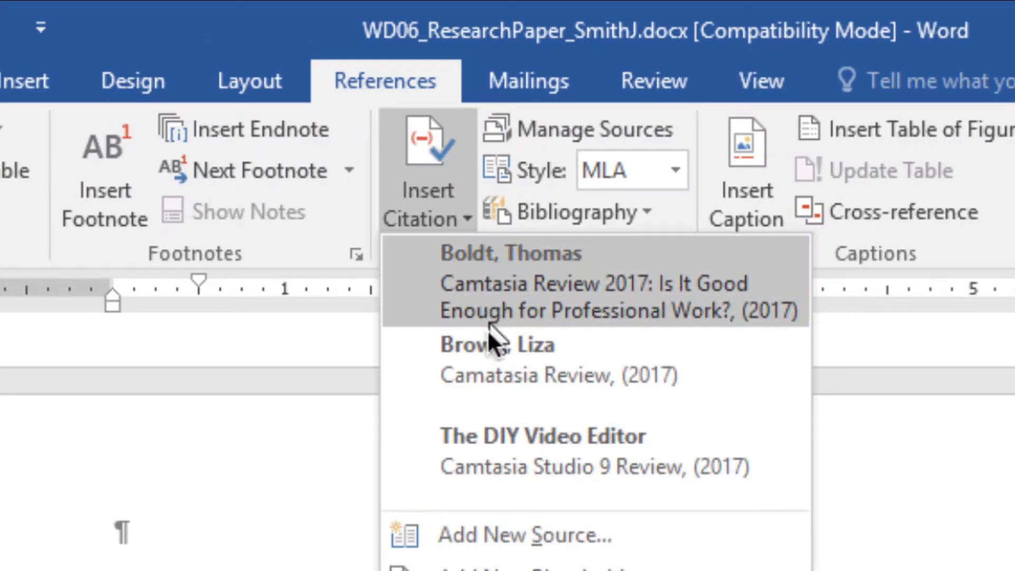
click(496, 429)
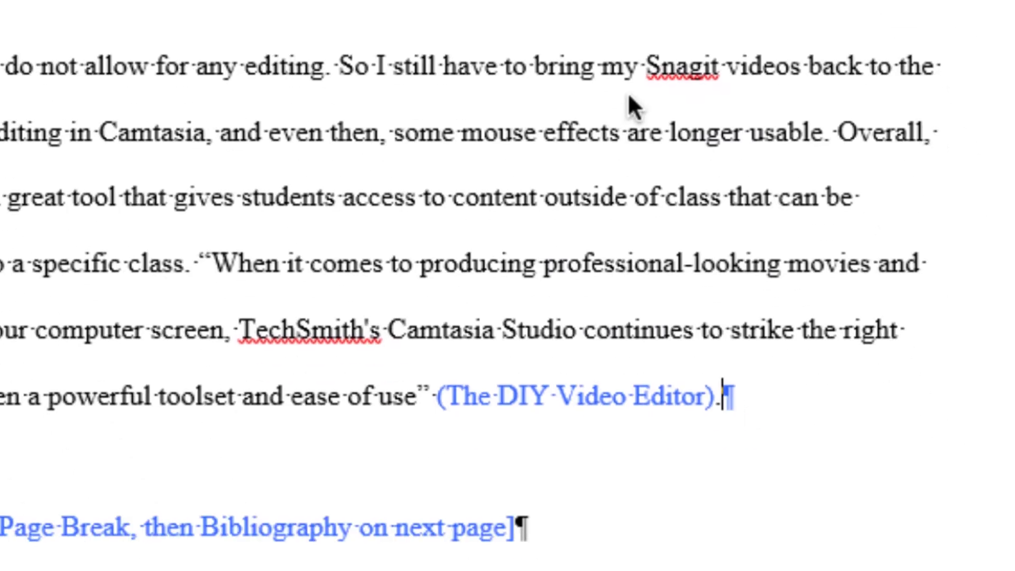
Set the font color of all text in the document to black
drag(340, 355, 790, 342)
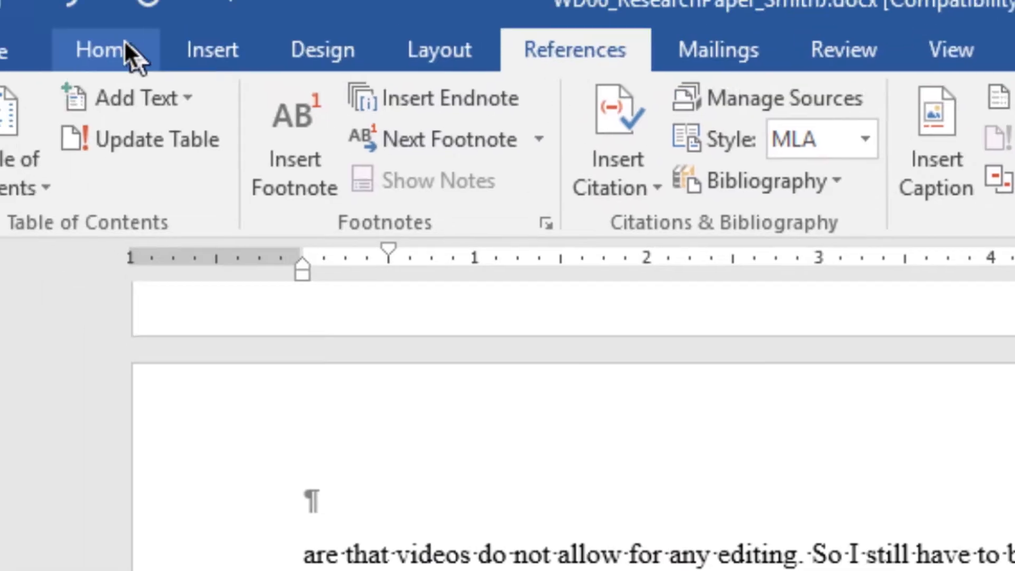
click(132, 49)
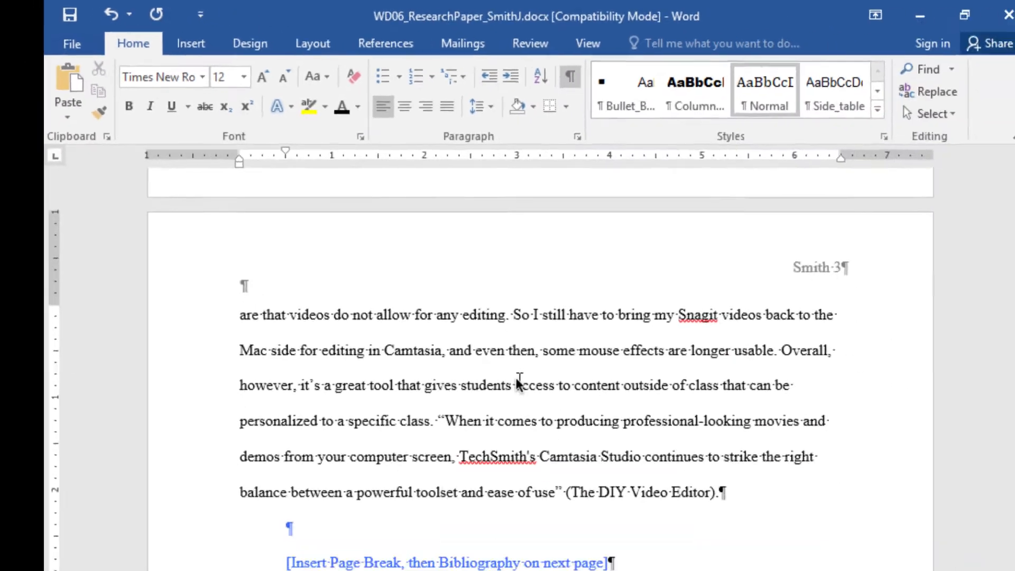
click(485, 353)
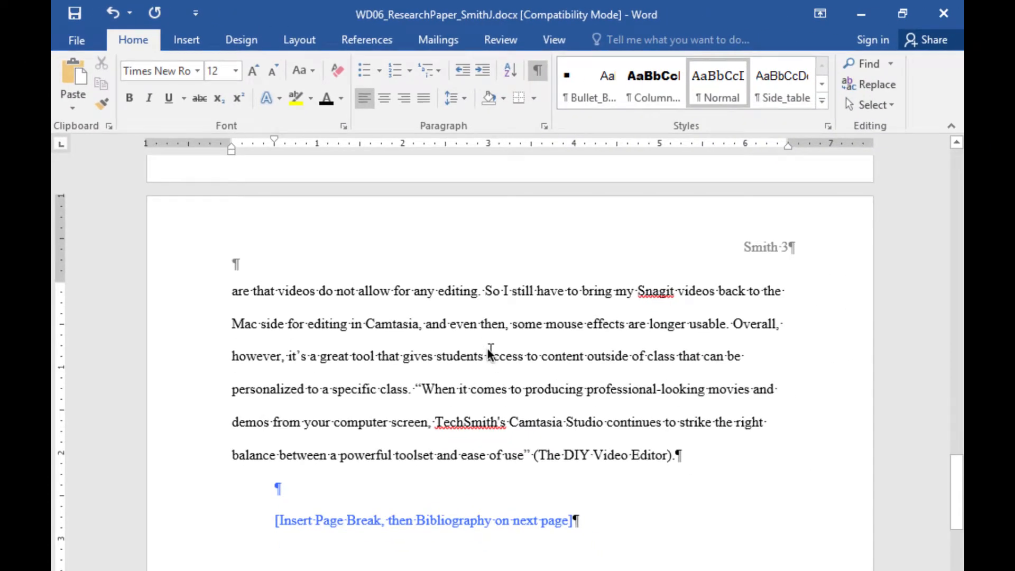
key(ctrl+a)
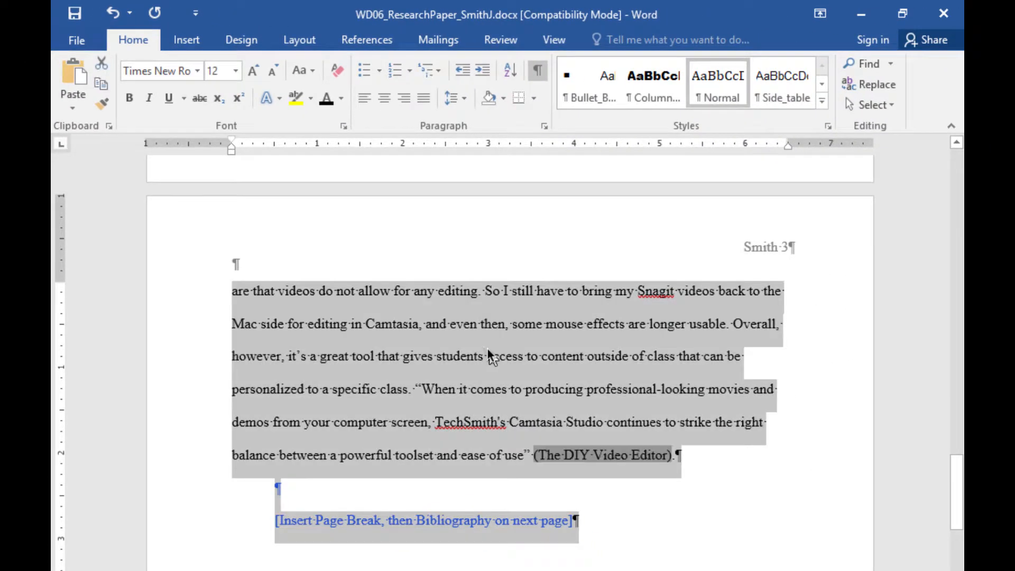
click(326, 100)
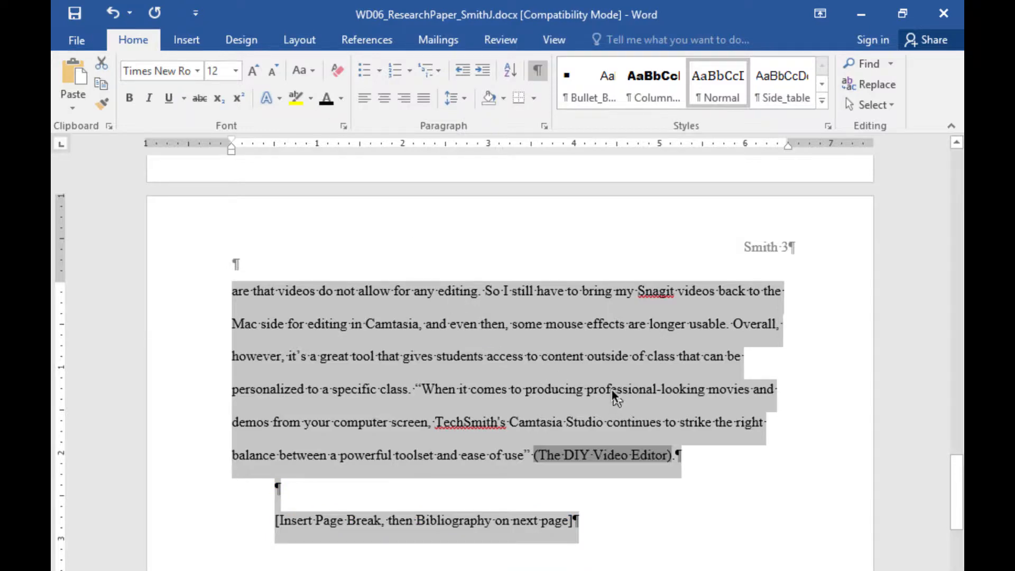
scroll(535, 388, down, 3)
click(648, 436)
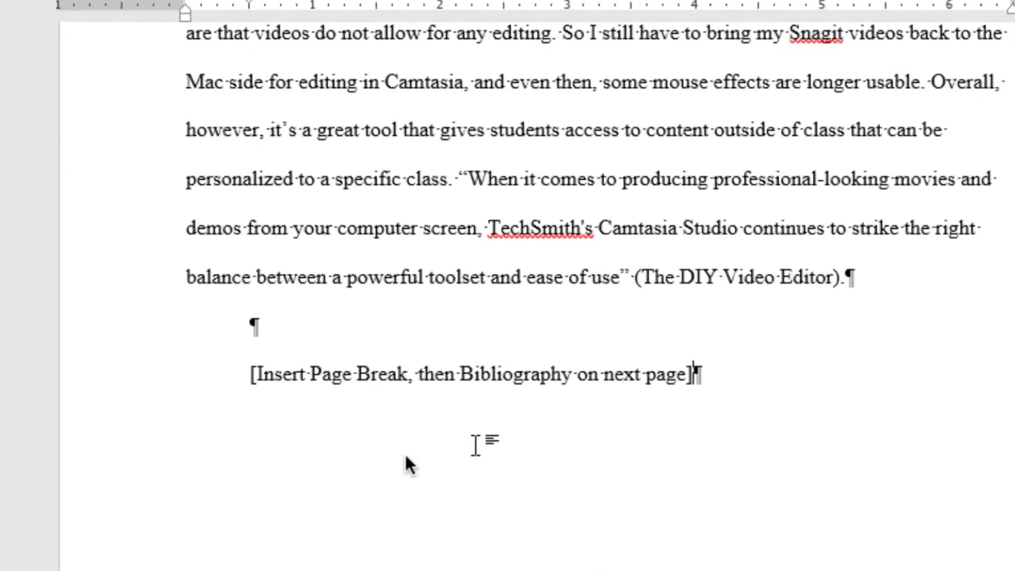
Replace the "[Insert Page Break, then Bibliography on next page]" placeholder after the final paragraph with a page break
click(112, 370)
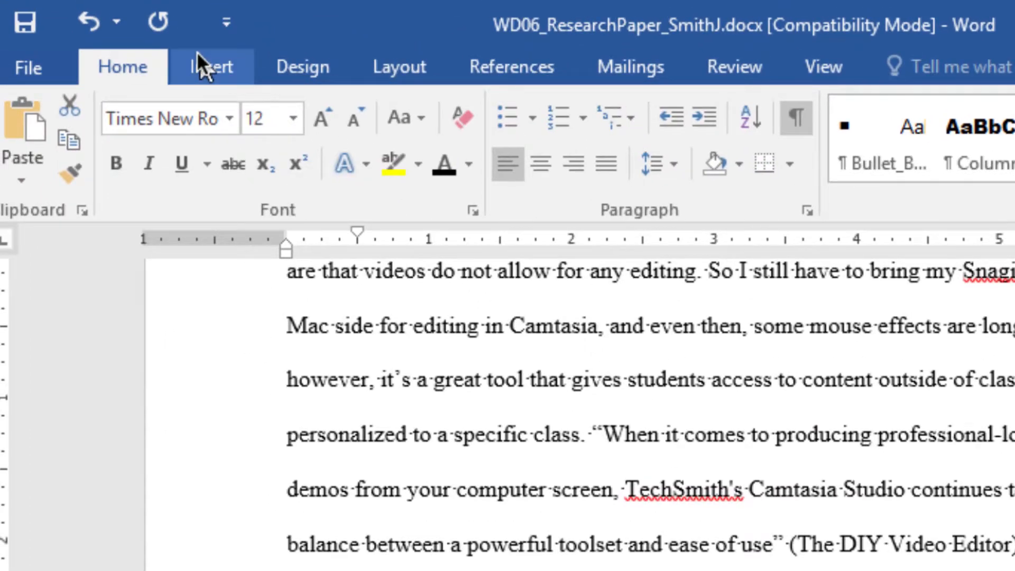
click(200, 62)
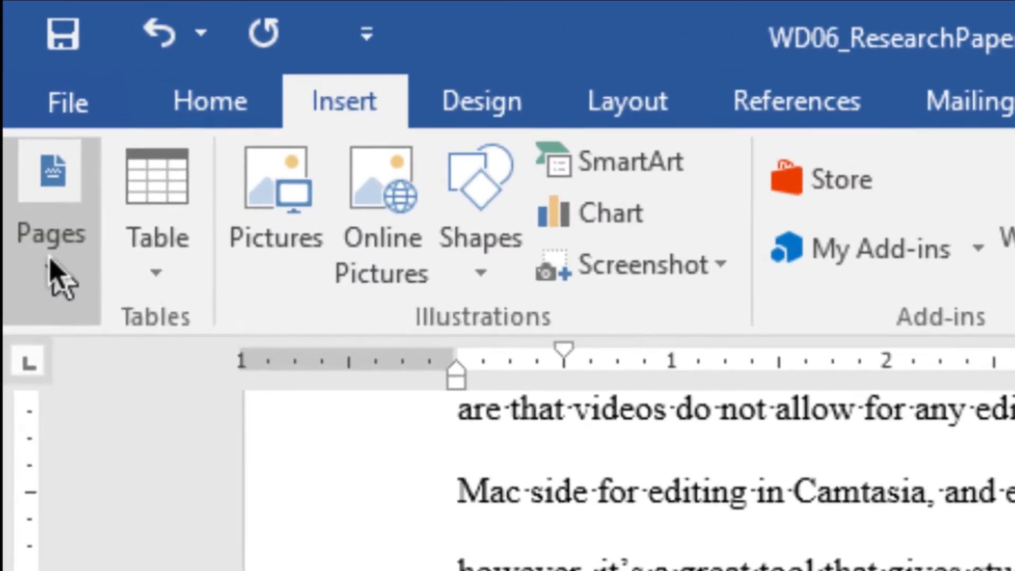
click(15, 171)
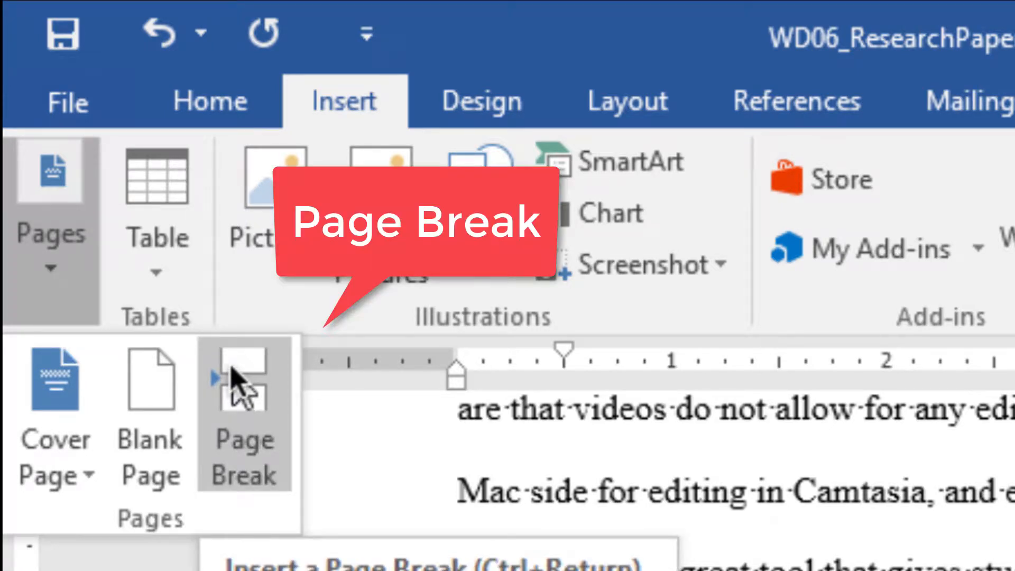
click(245, 410)
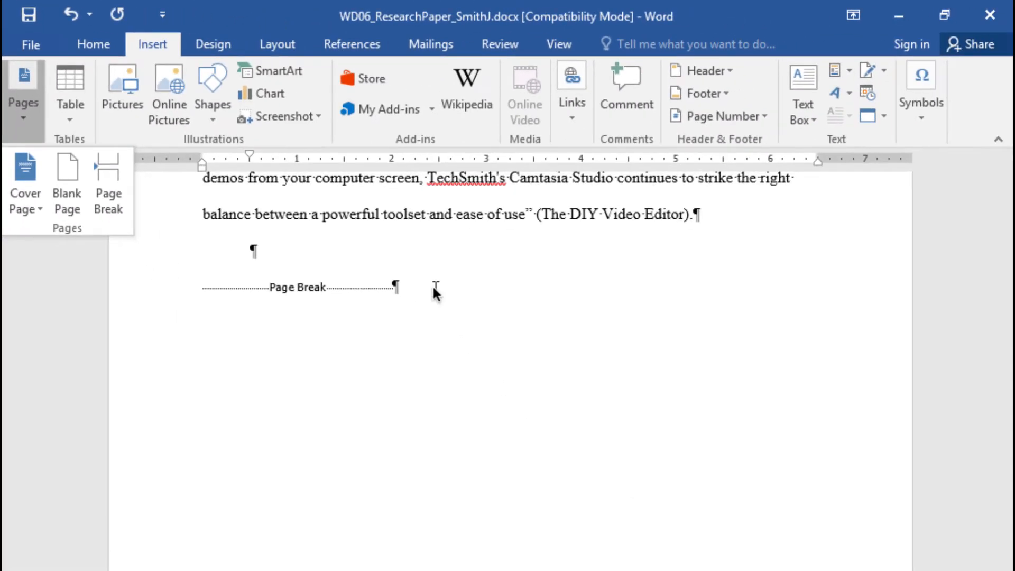
click(148, 296)
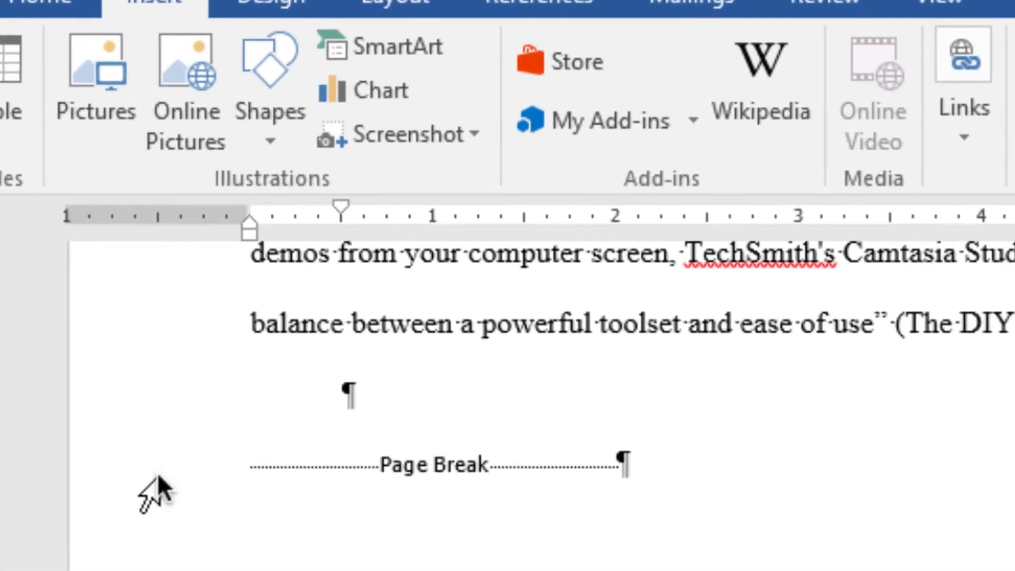
click(154, 293)
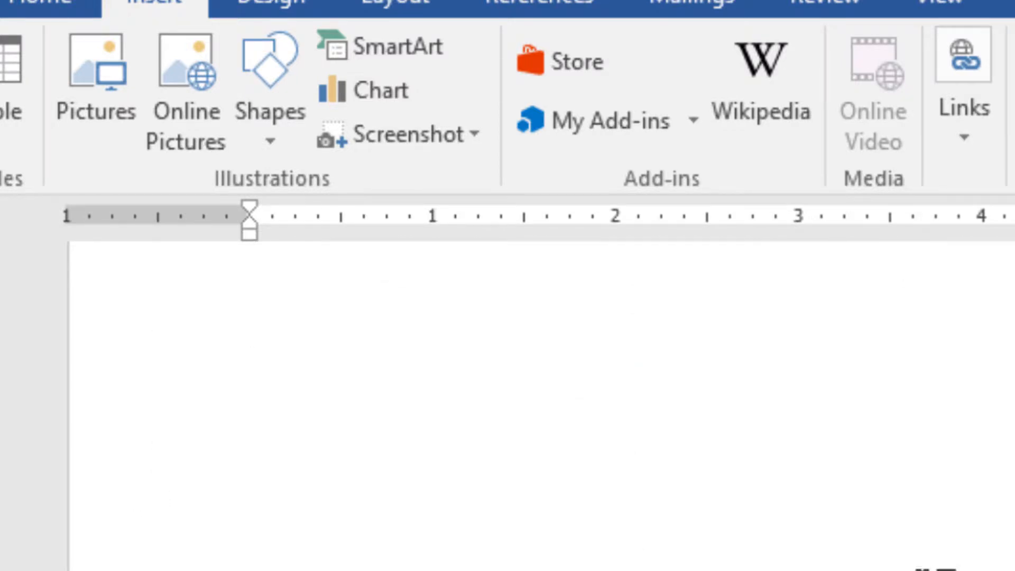
key(ctrl+Return)
key(ctrl+z)
key(ctrl+Return)
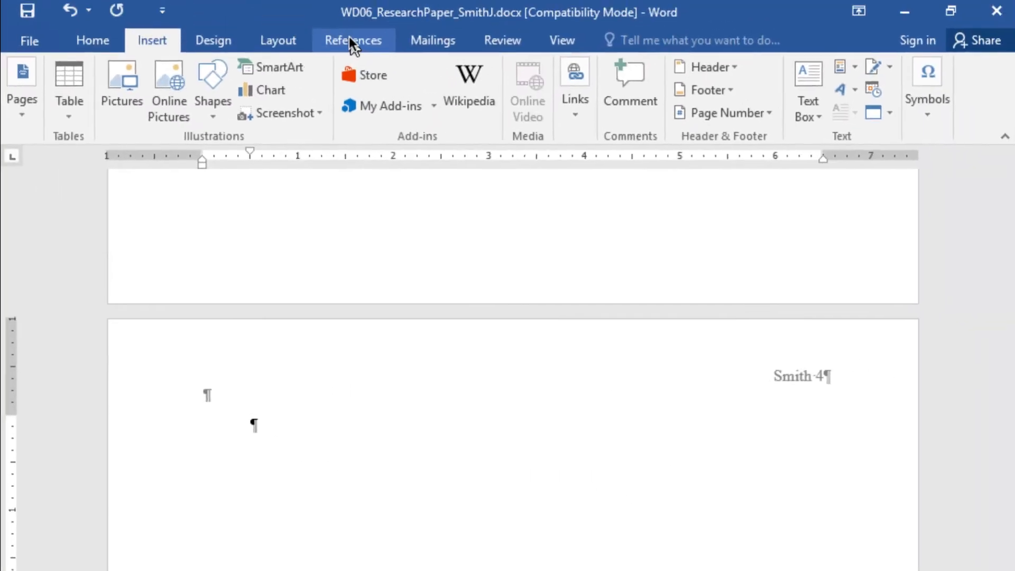
Insert the built-in Works Cited bibliography on the new page after the page break
click(349, 41)
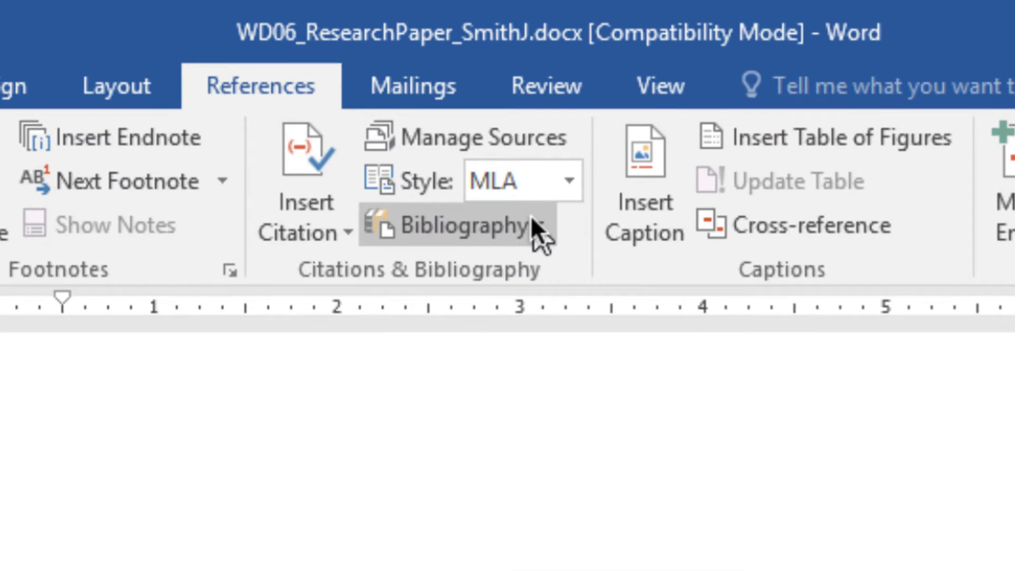
click(531, 215)
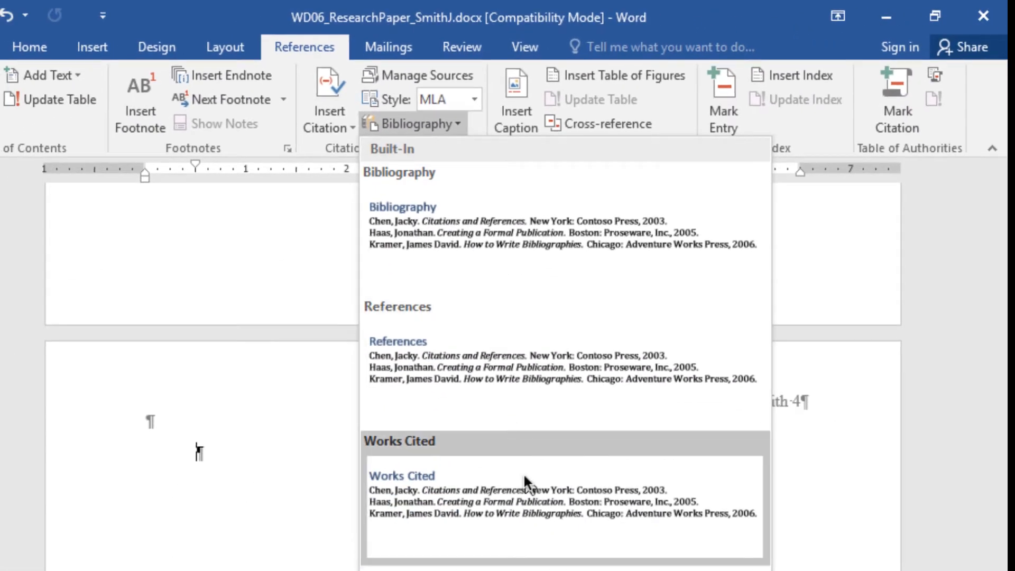
click(524, 492)
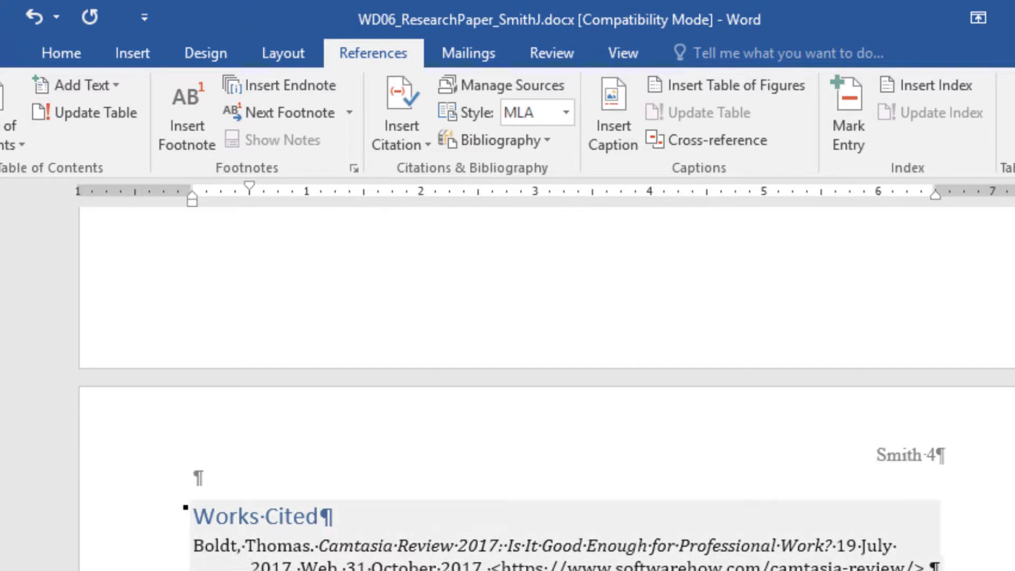
click(476, 550)
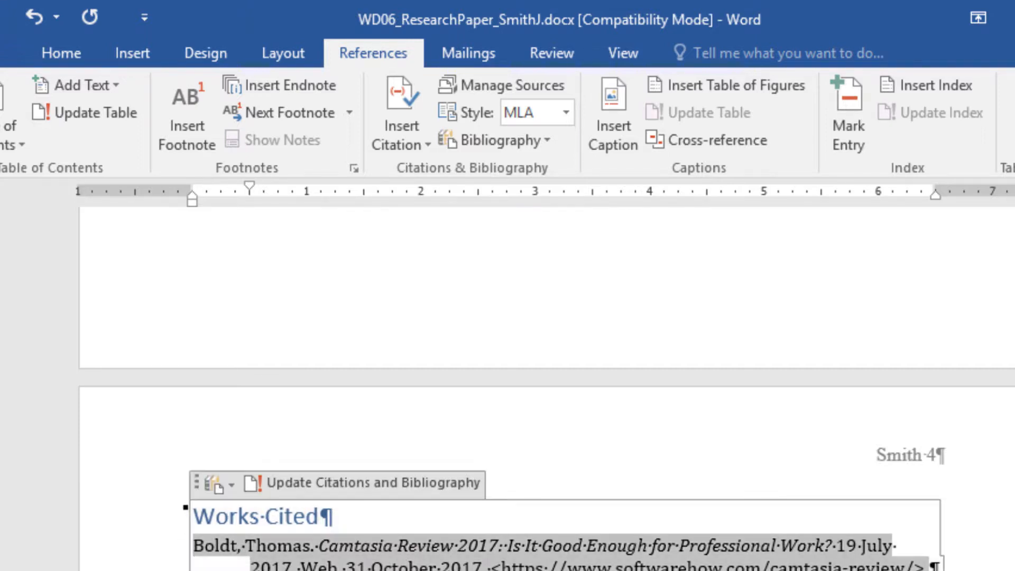
click(566, 565)
key(ctrl+a)
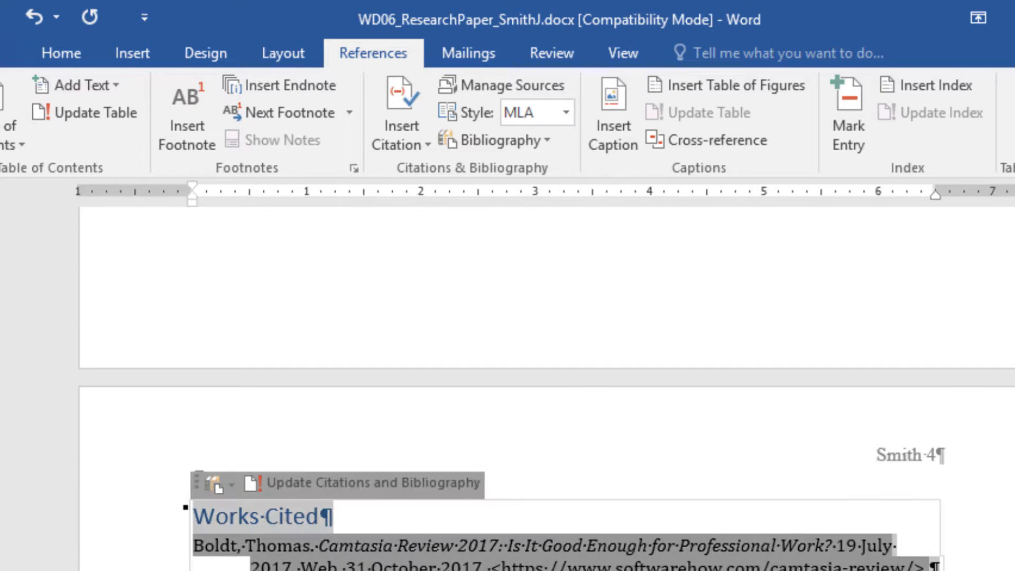
key(Delete)
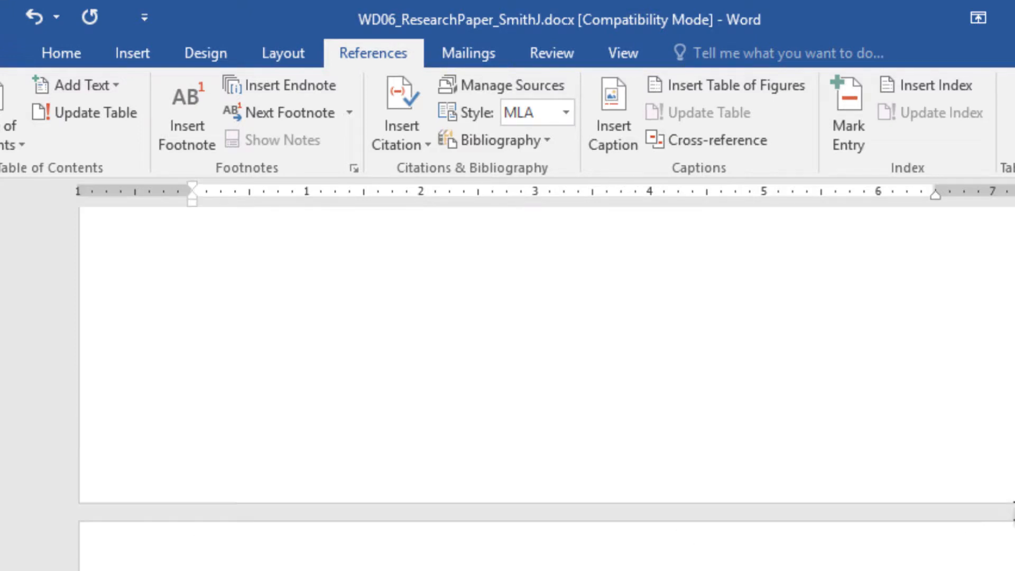
key(shift+Up)
key(shift+Up)
key(shift+Up)
key(shift+Up)
key(shift+Up)
key(shift+Up)
key(shift+Up)
key(shift+Up)
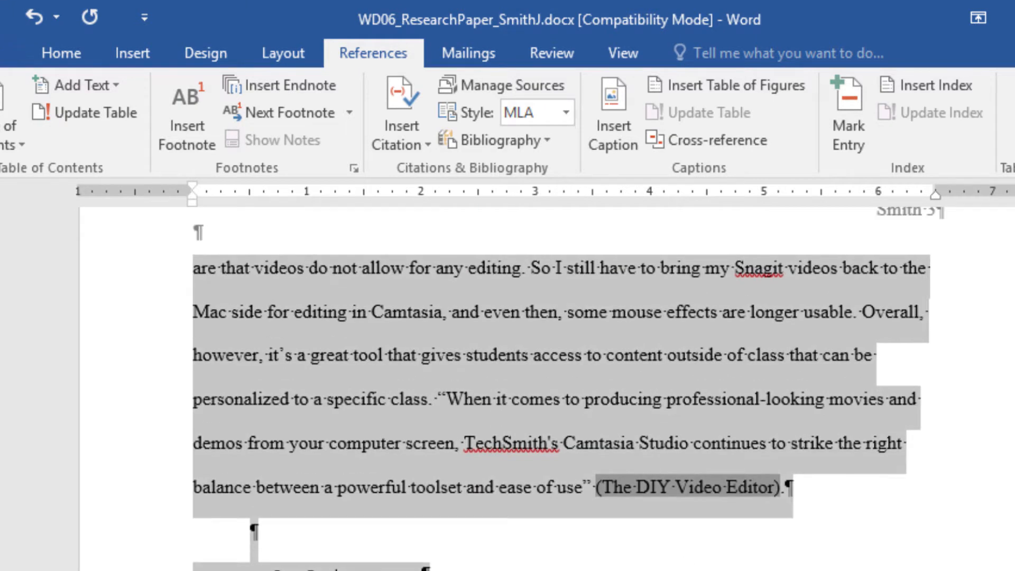
key(ctrl+z)
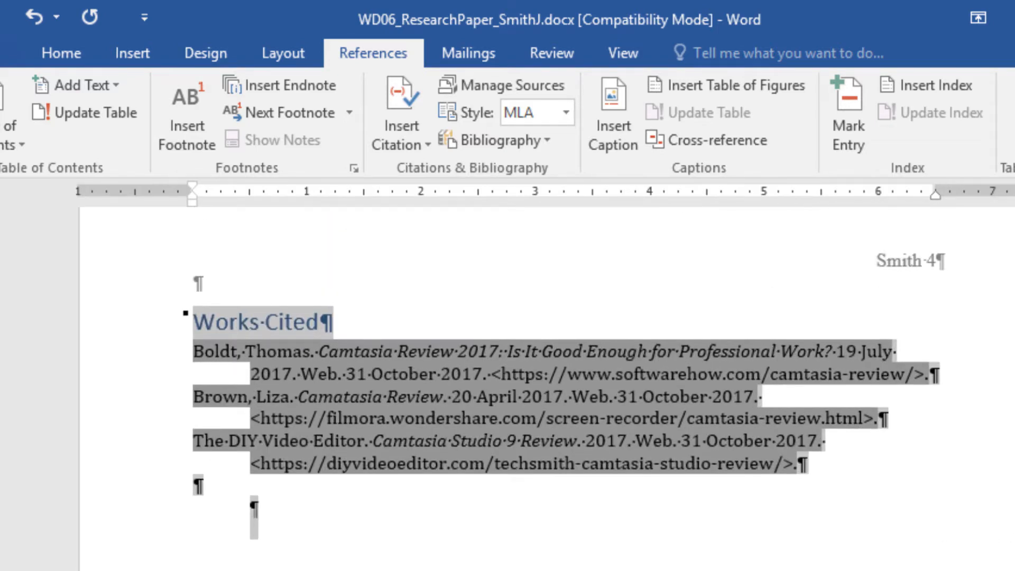
Format the entire Works Cited section, heading and entries, in black 12-point Times New Roman
key(Left)
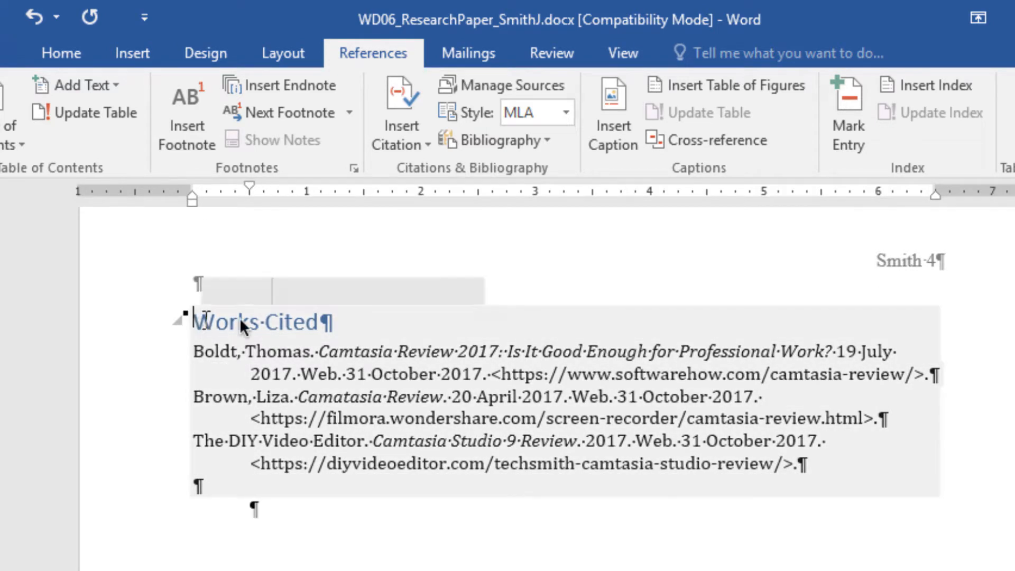
key(ctrl+shift+End)
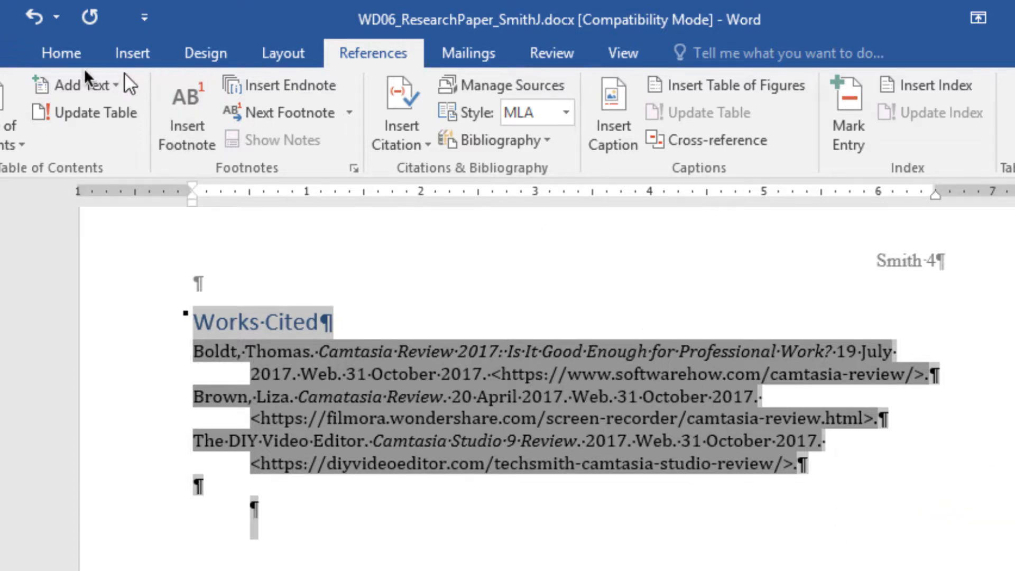
click(38, 55)
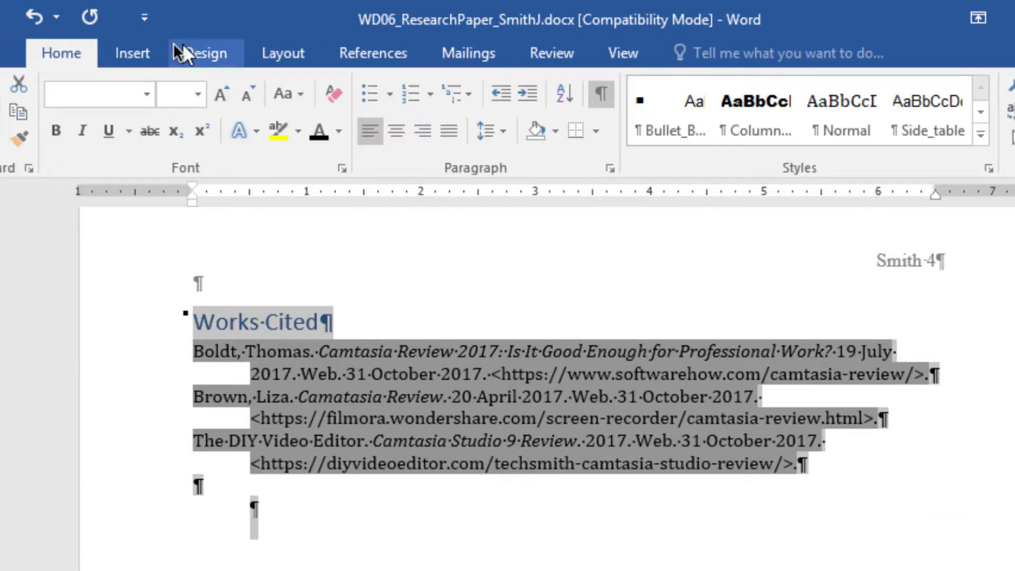
click(145, 90)
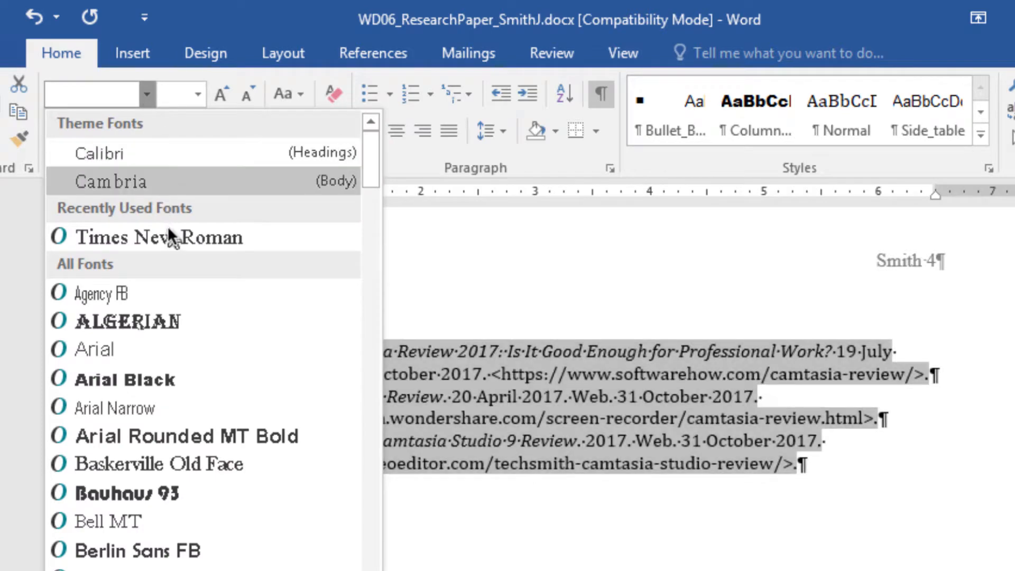
click(169, 237)
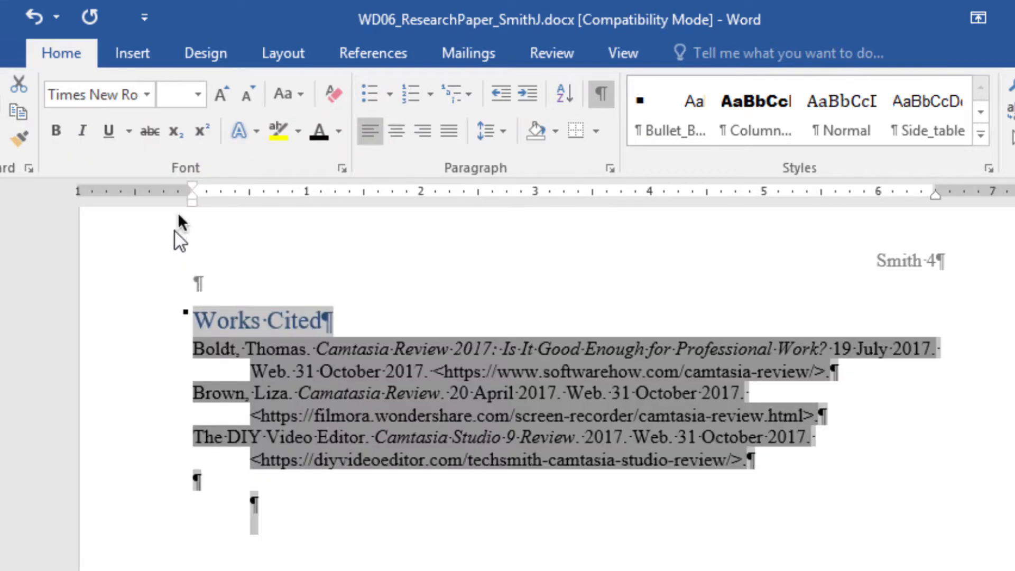
click(317, 136)
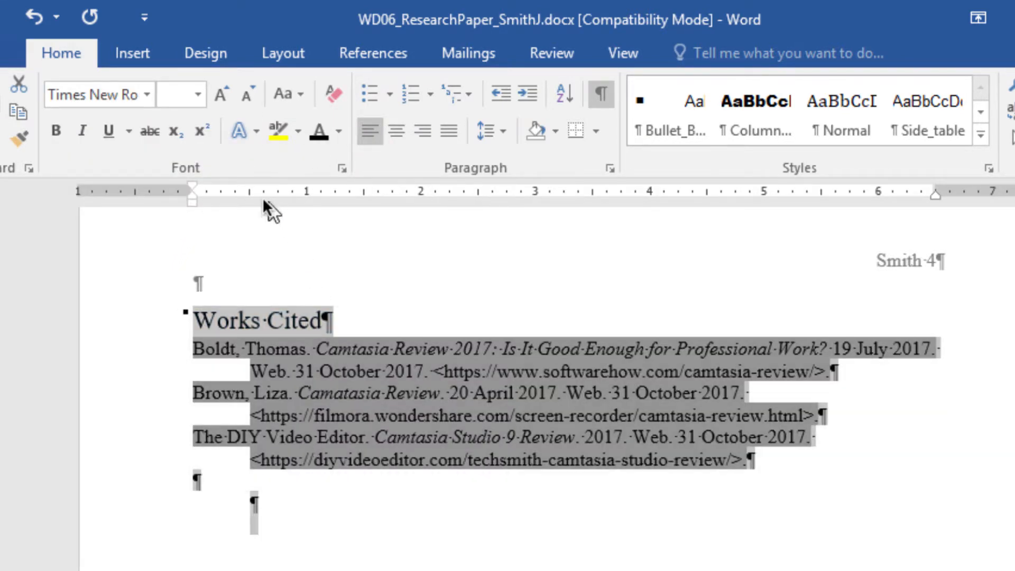
click(196, 93)
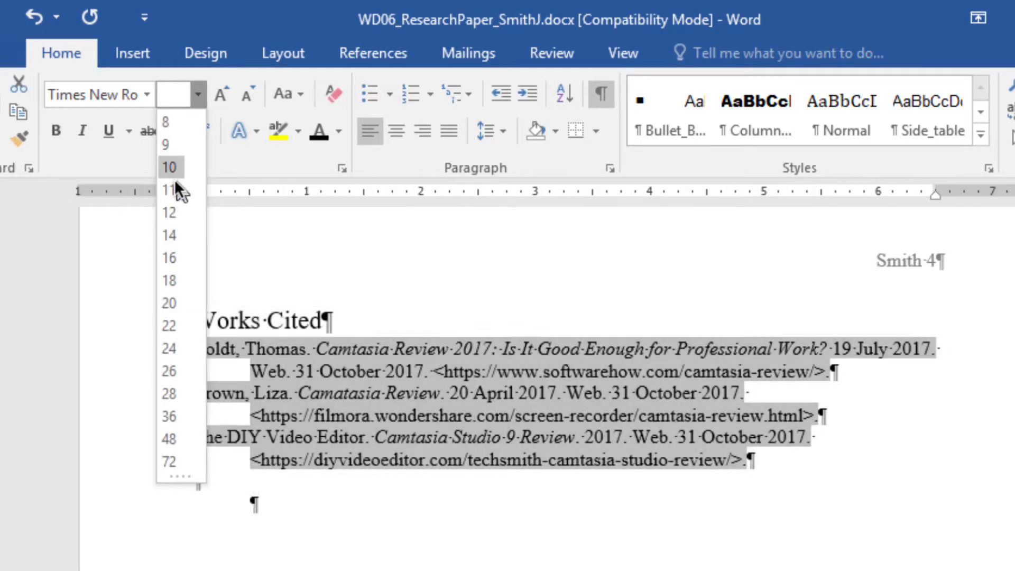
click(177, 212)
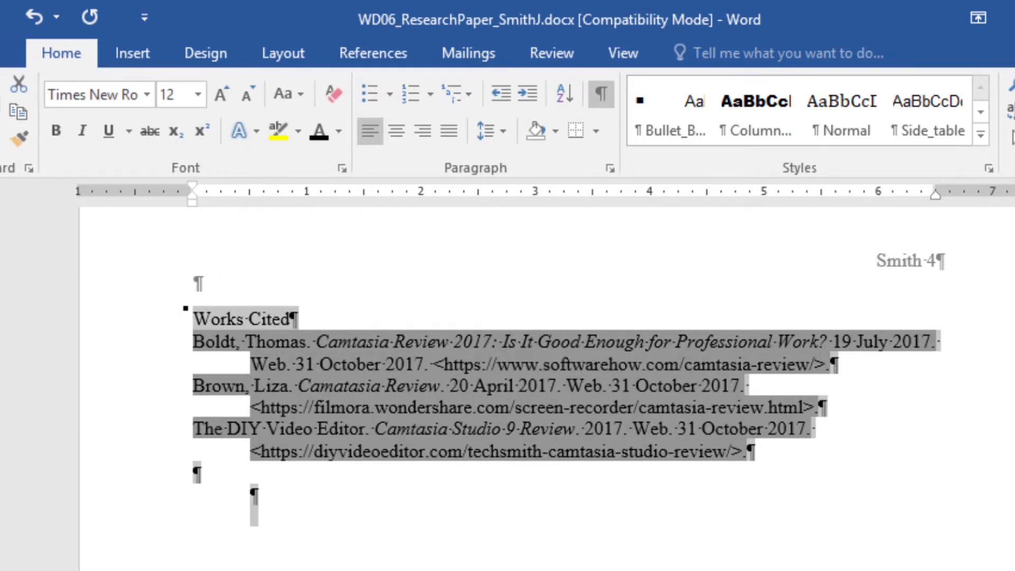
Set the line spacing of the entire Works Cited section to 2.0
click(502, 128)
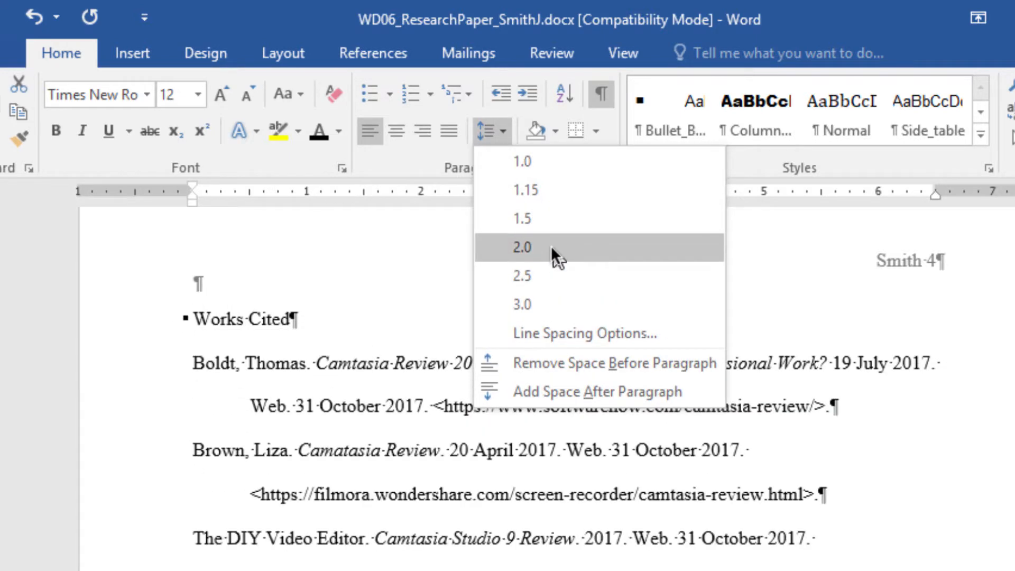
click(551, 247)
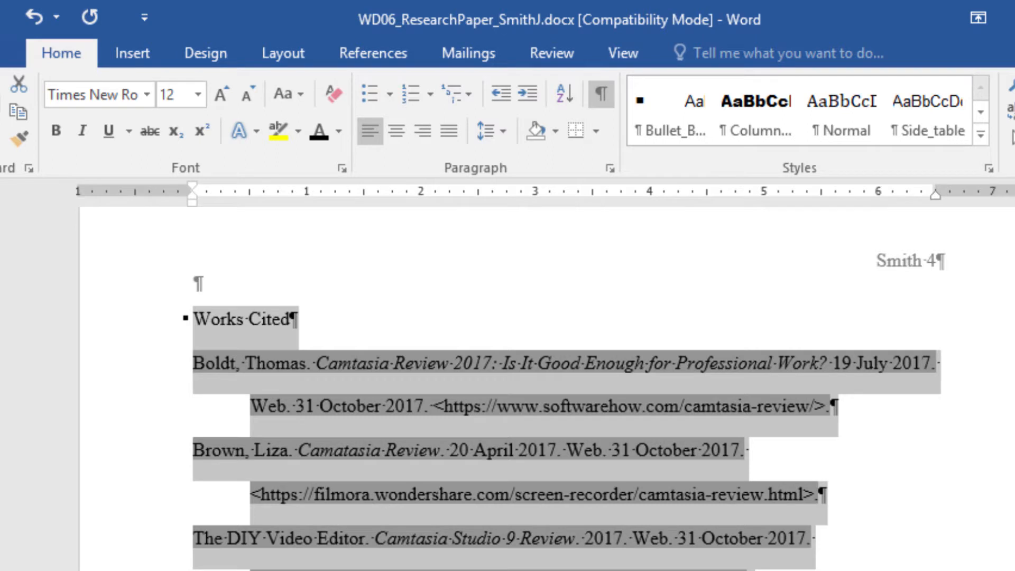
click(249, 284)
key(Down)
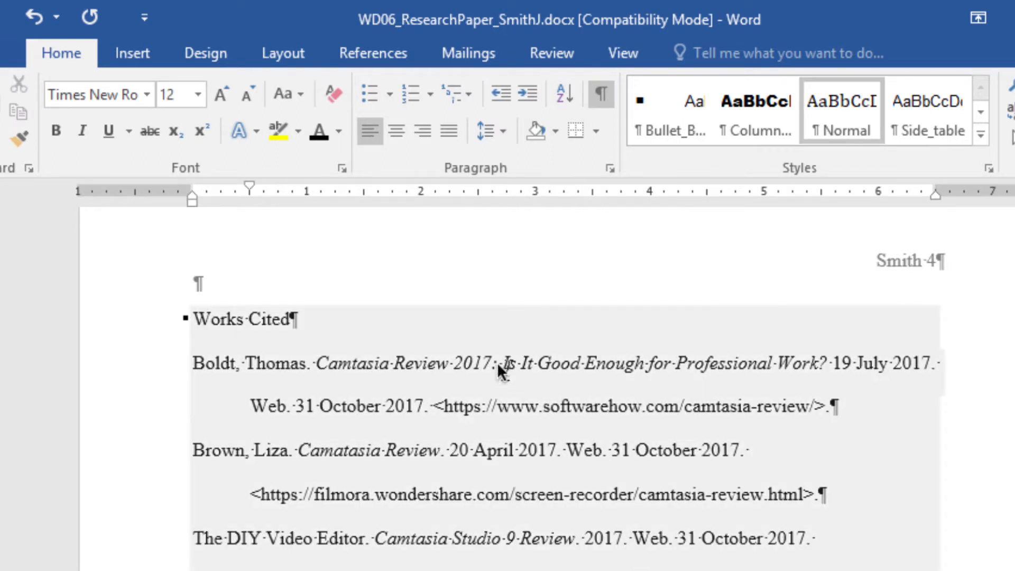
Center the "Works Cited" heading above the source entries
click(273, 317)
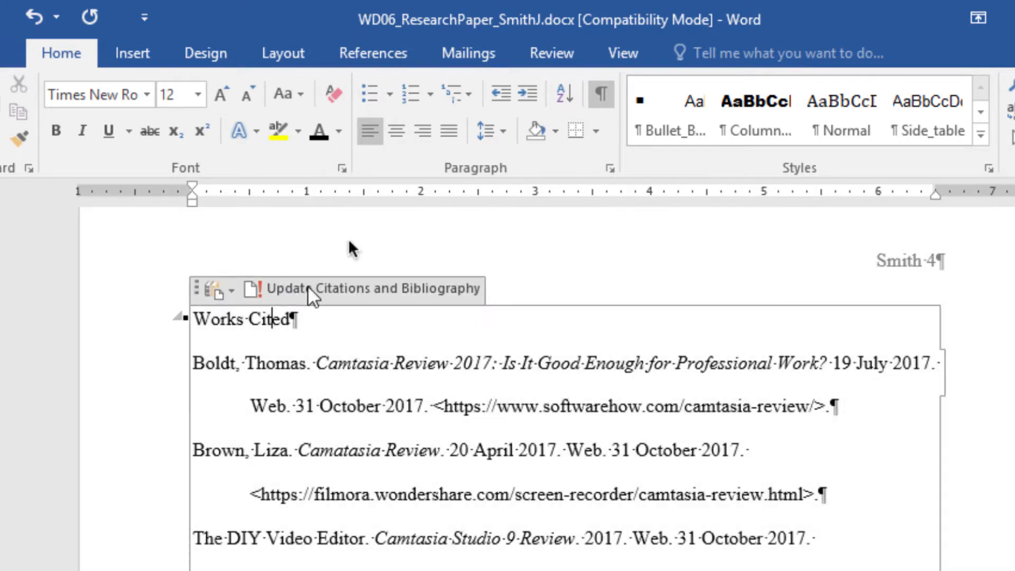
click(398, 130)
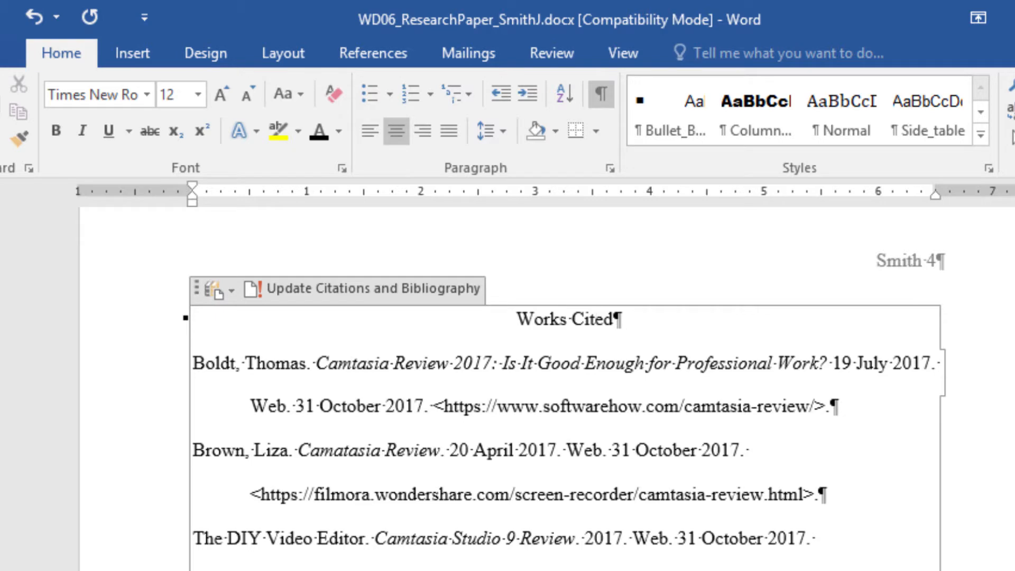
scroll(544, 418, up, 3)
double_click(159, 535)
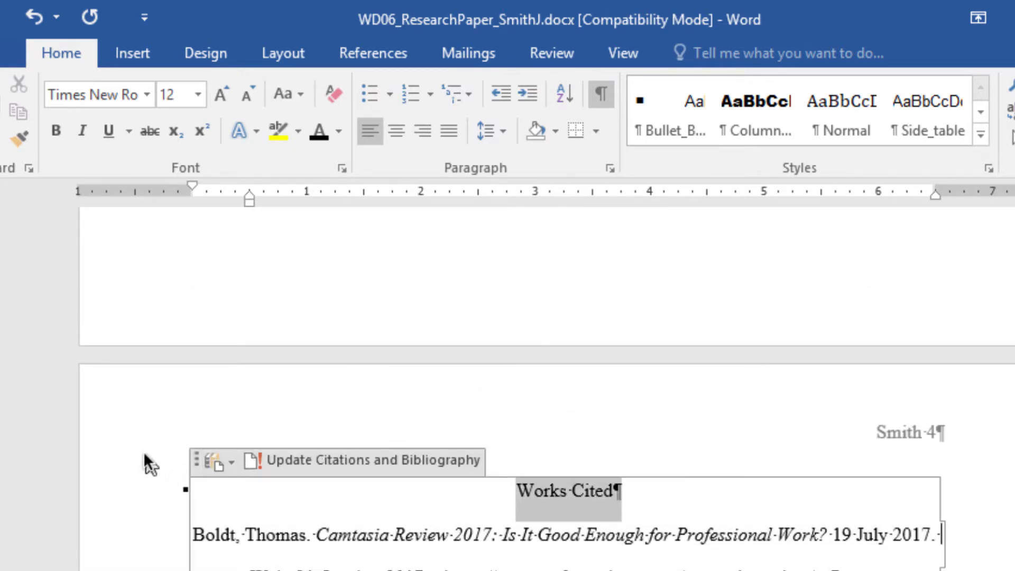
Open the page header on the paper's first page and enable the Different First Page option
click(483, 275)
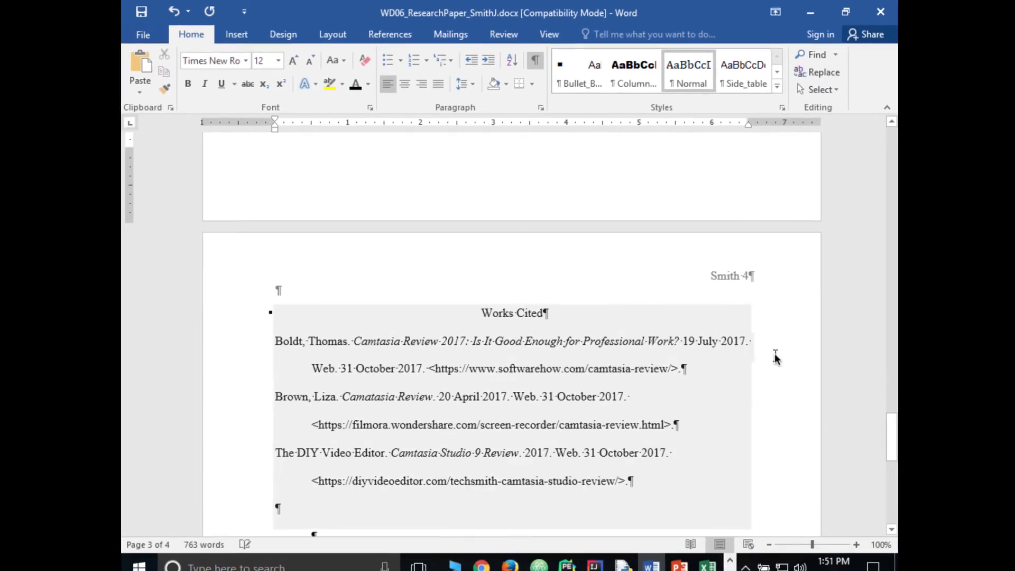
scroll(931, 509, up, 4)
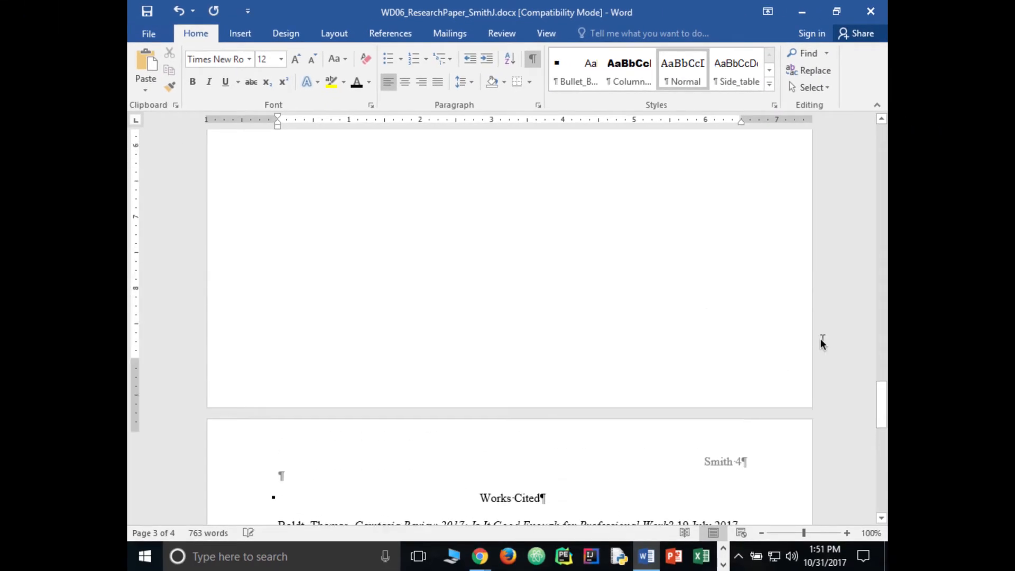
scroll(822, 341, up, 13)
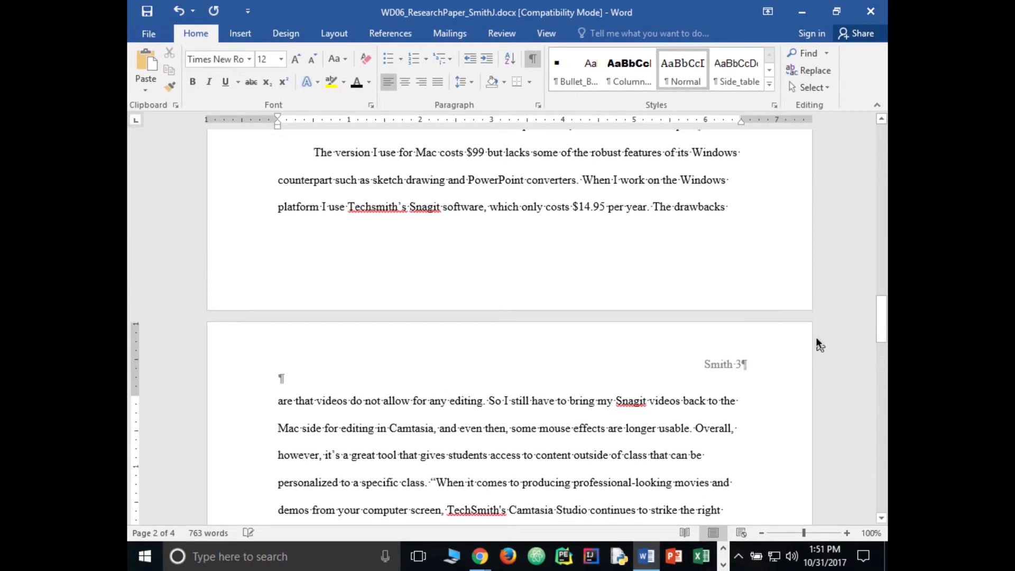
scroll(816, 345, up, 12)
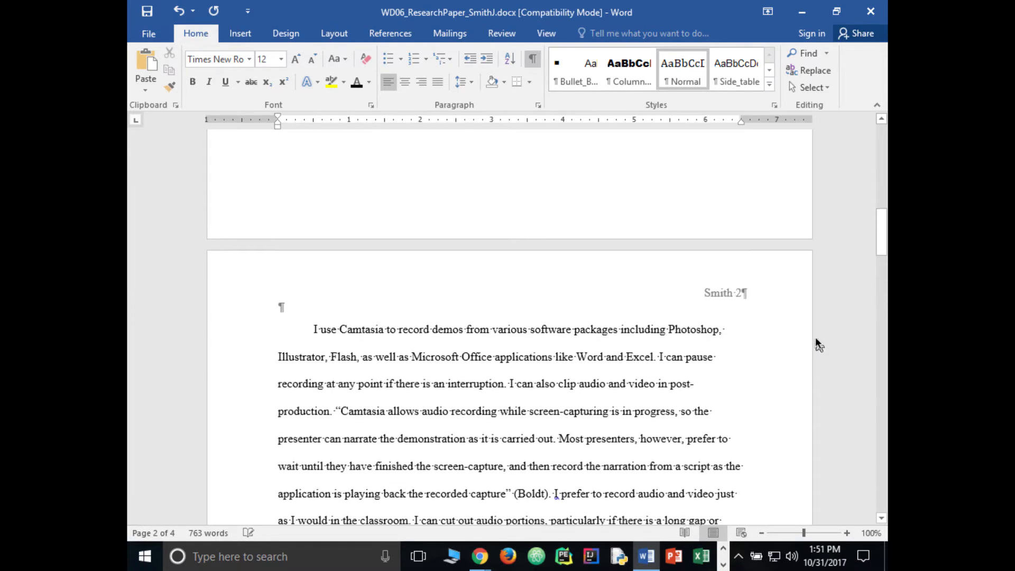
scroll(817, 344, up, 17)
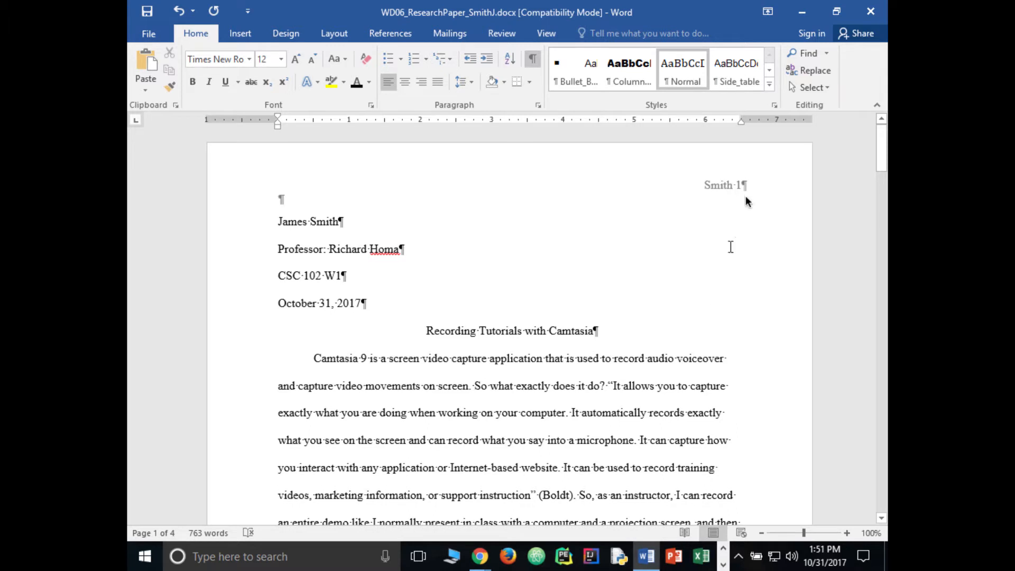
scroll(569, 246, down, 2)
scroll(569, 246, up, 2)
double_click(715, 182)
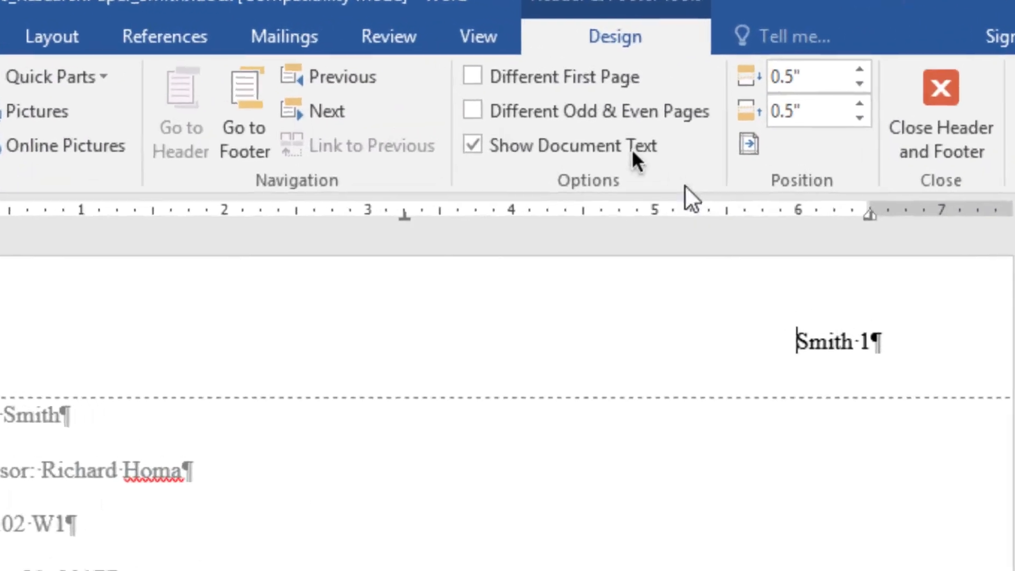
click(472, 76)
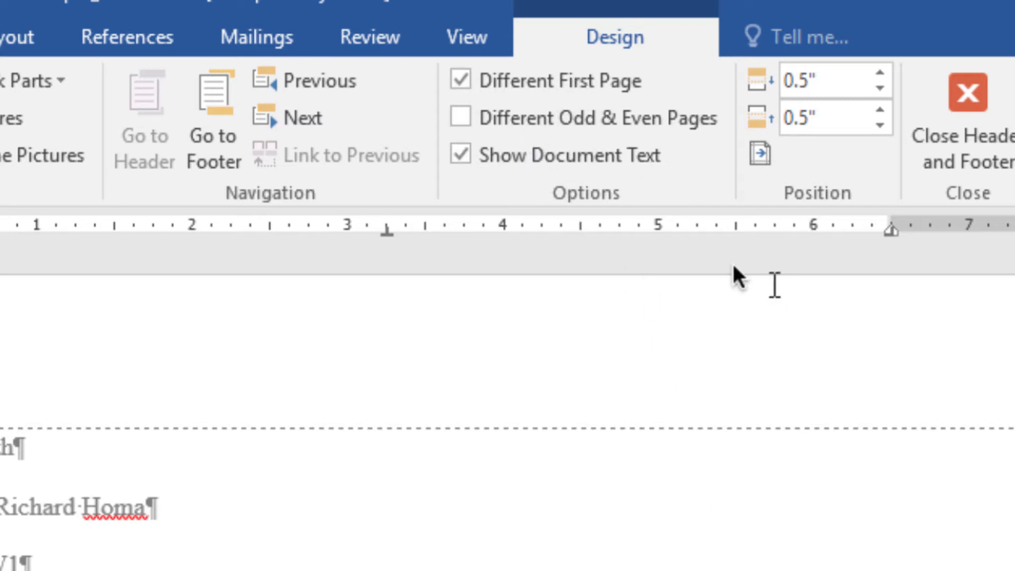
Review the margin, orientation and header and footer layout settings in Page Setup, including the different first page option
click(4, 30)
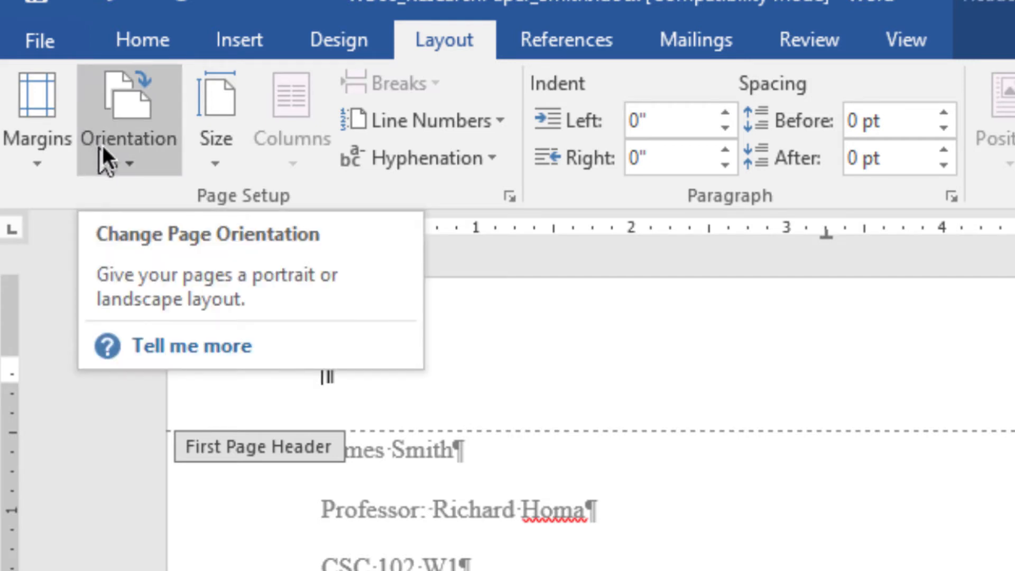
click(134, 151)
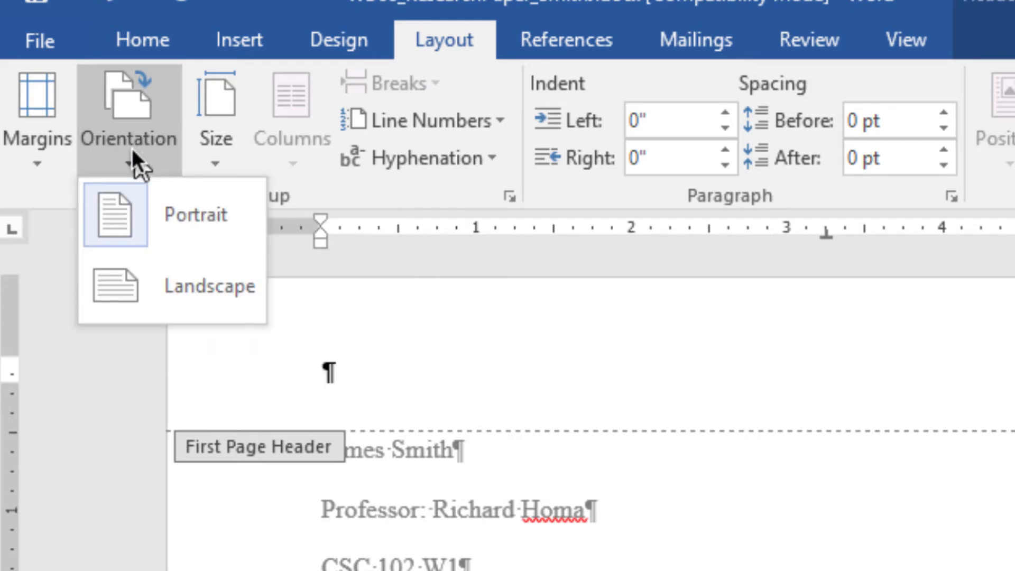
click(37, 138)
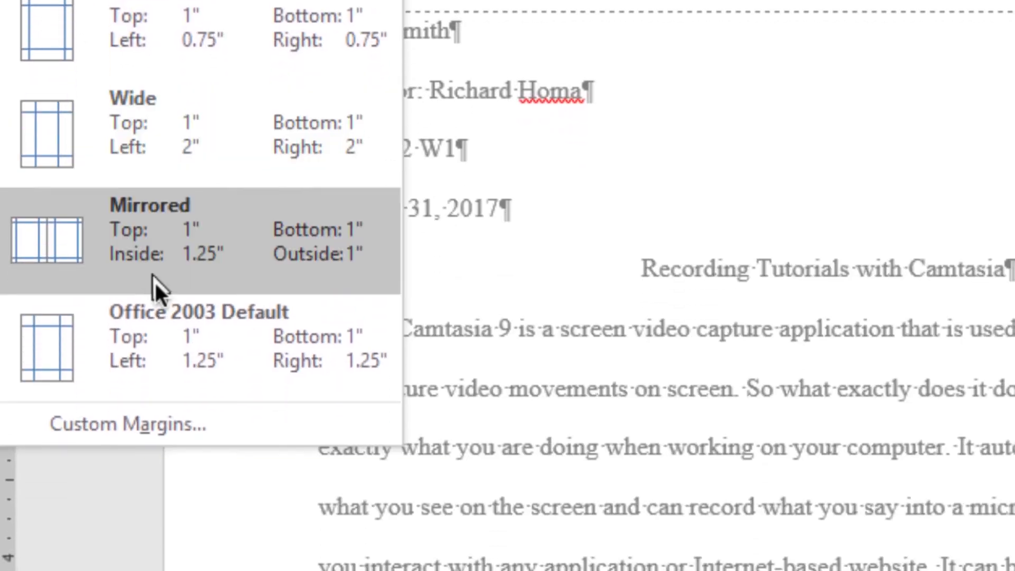
click(233, 418)
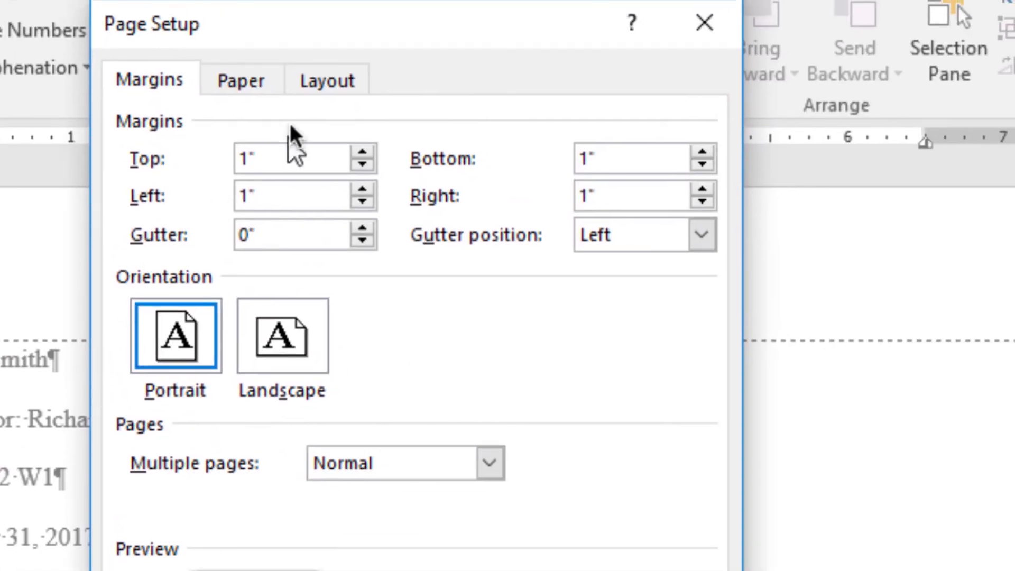
click(400, 27)
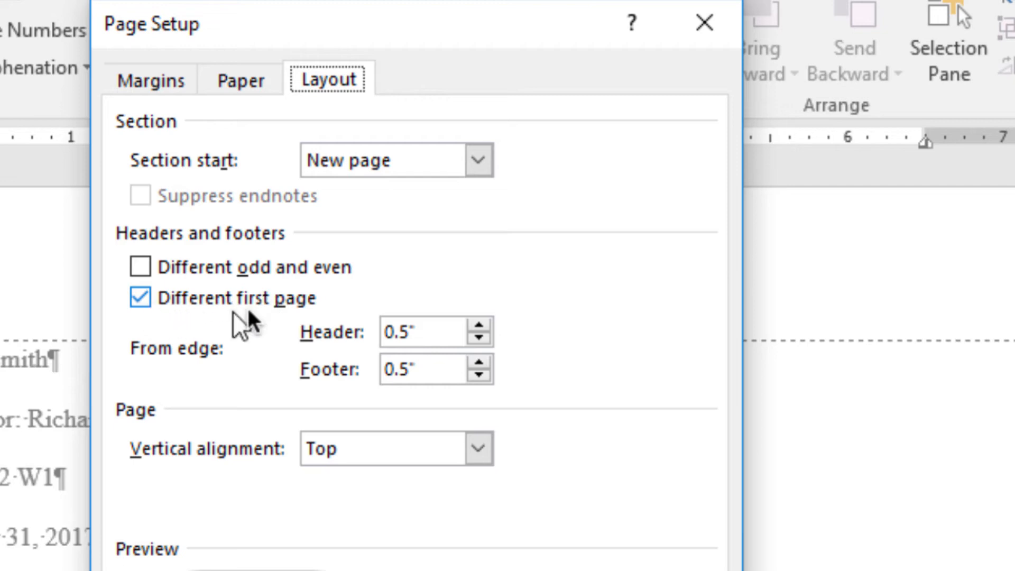
key(Return)
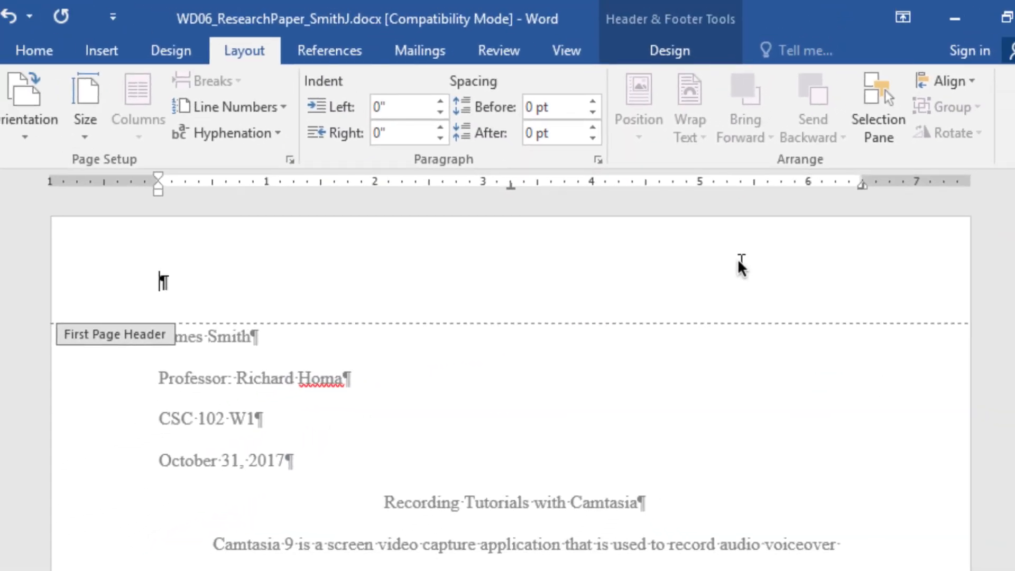
Switch the header's Different First Page option off and on again to compare the first-page header
double_click(647, 255)
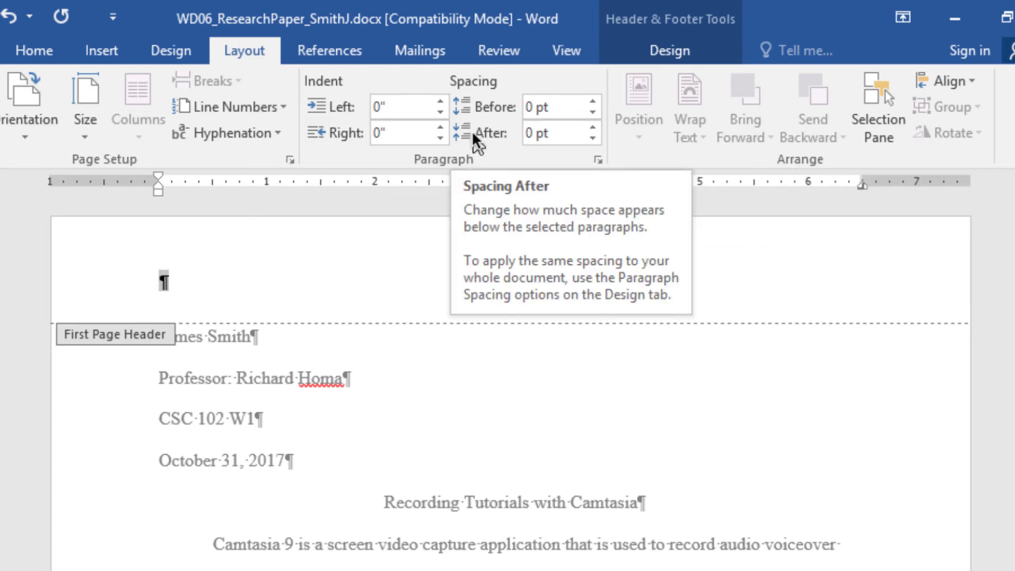
click(687, 44)
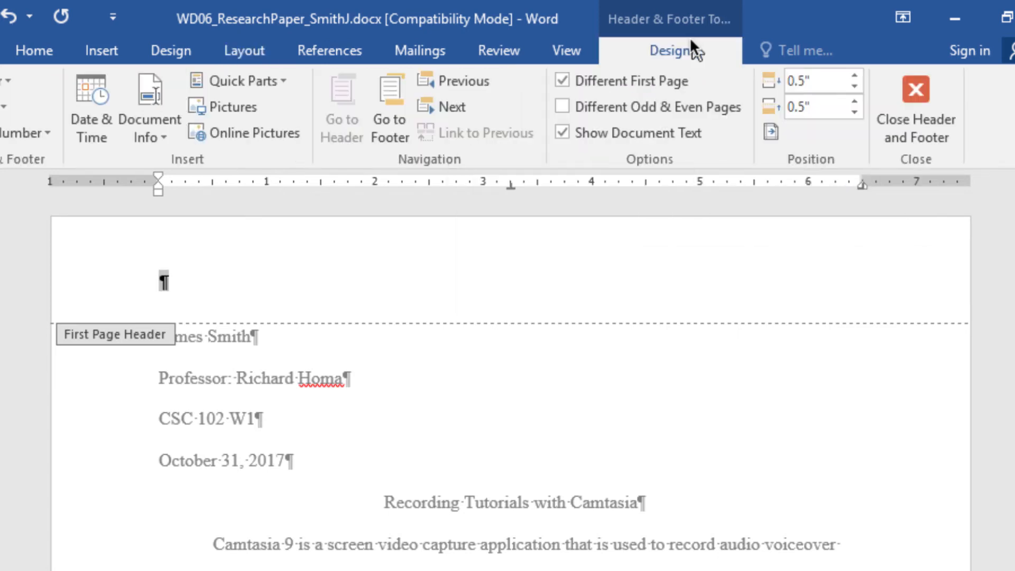
click(563, 81)
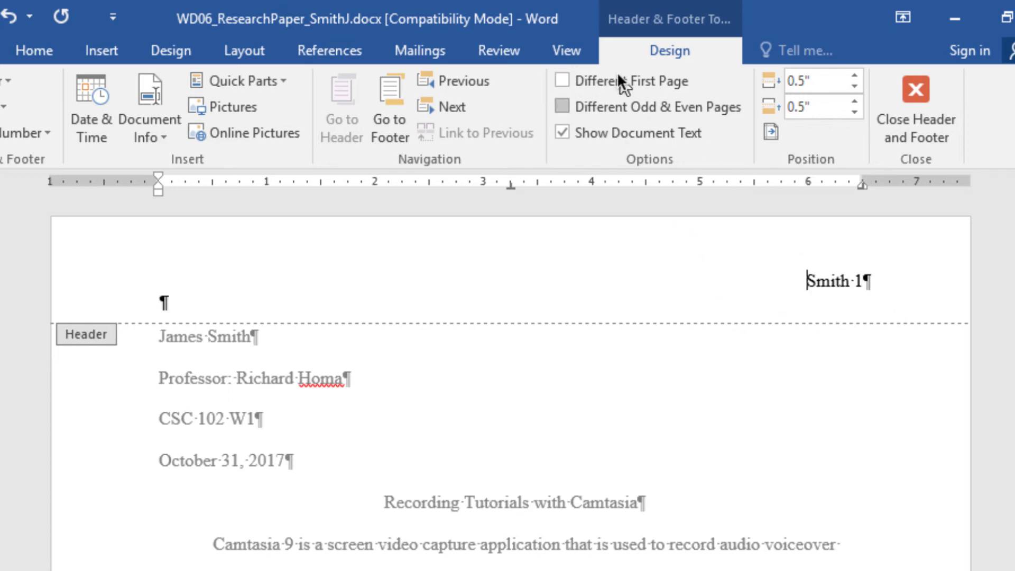
click(562, 80)
Examine the headers throughout the paper to check which pages carry the last name and page number
scroll(765, 505, down, 15)
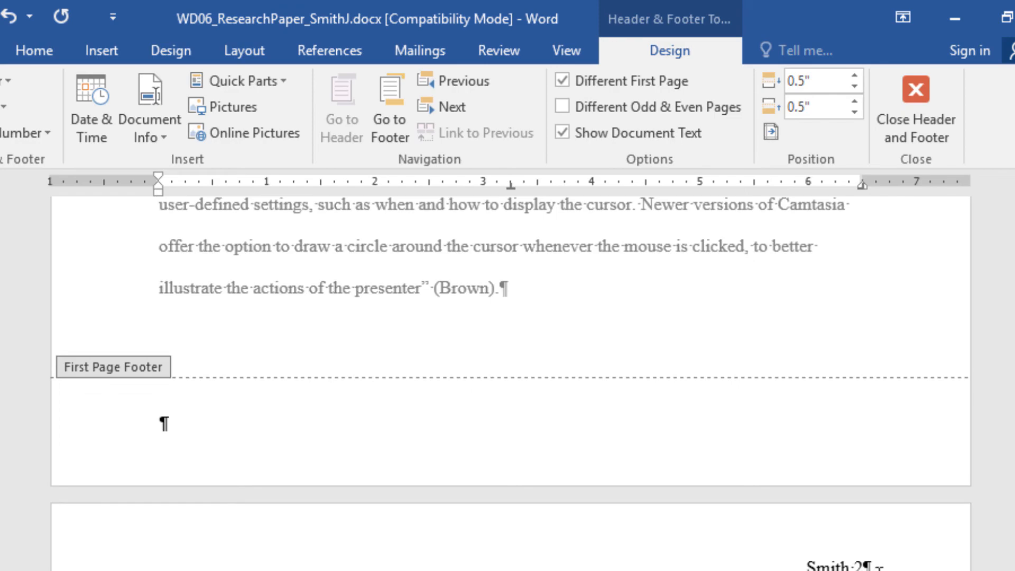
scroll(511, 384, down, 10)
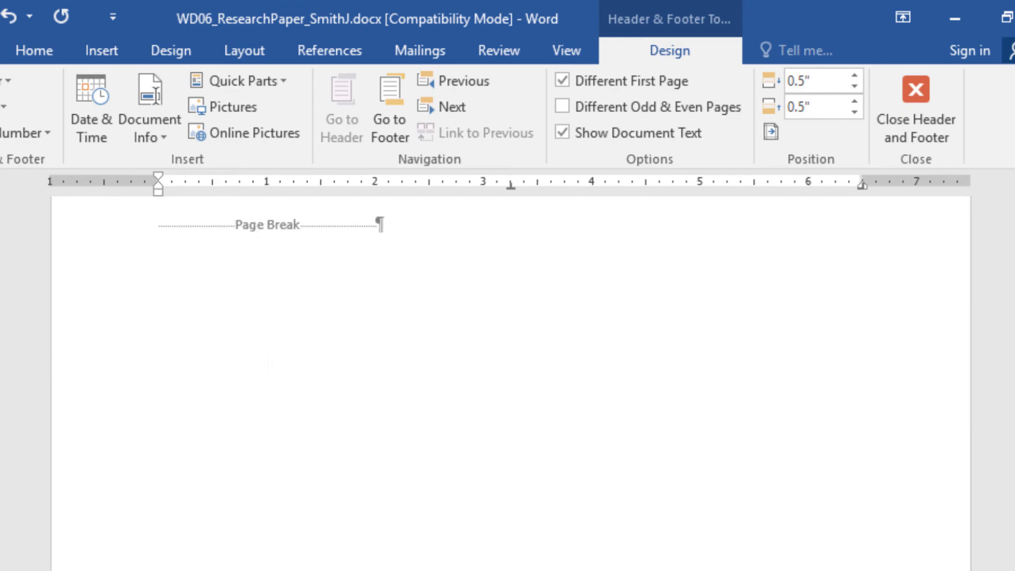
scroll(511, 383, down, 10)
scroll(511, 384, up, 15)
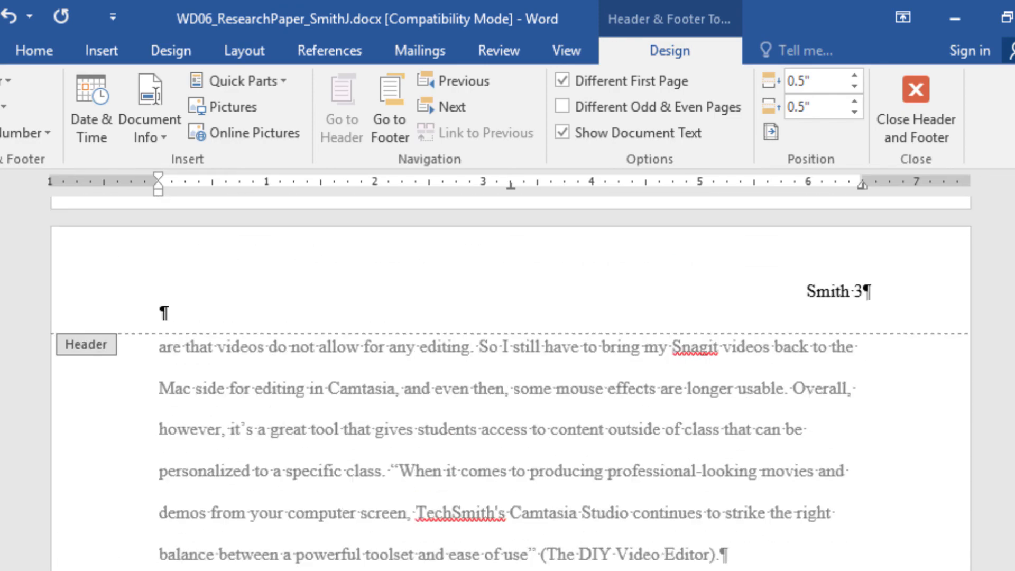
scroll(512, 389, up, 20)
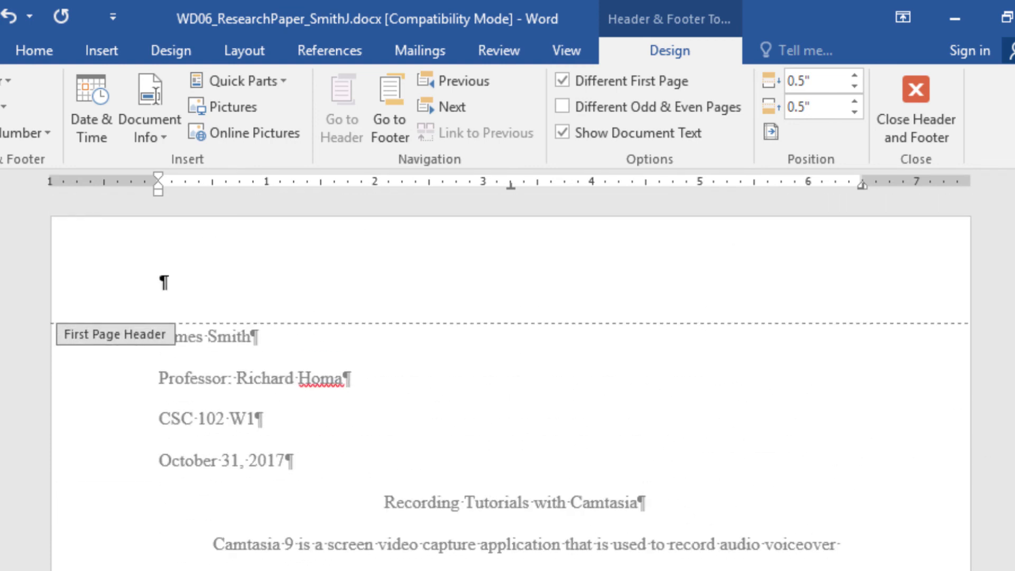
scroll(823, 485, down, 5)
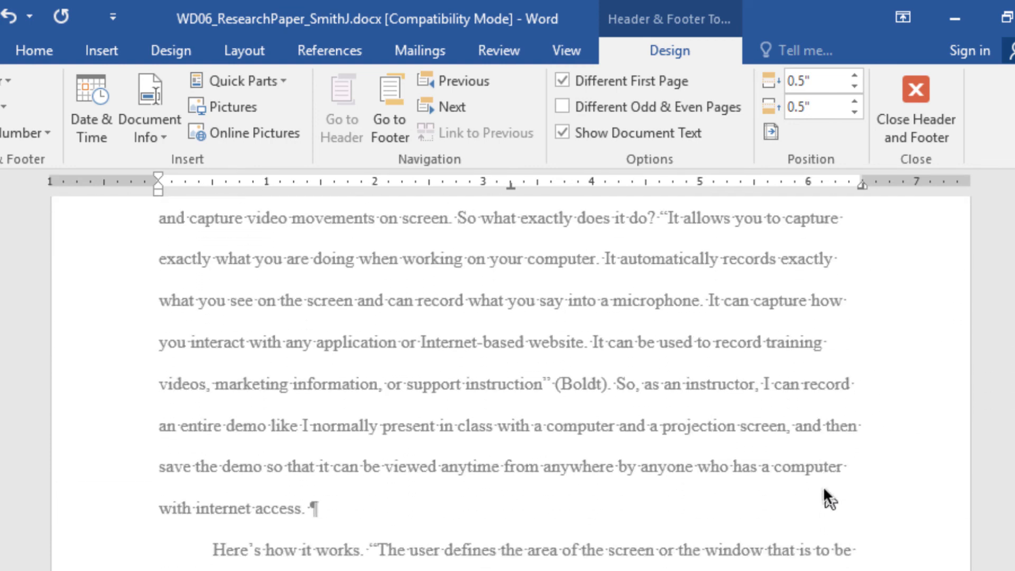
scroll(823, 486, up, 5)
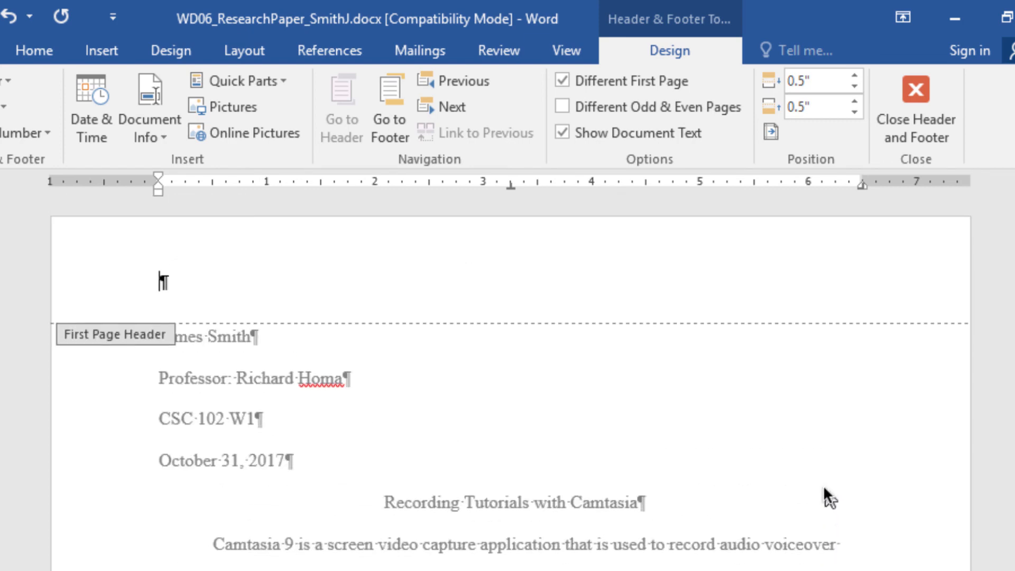
scroll(826, 481, down, 3)
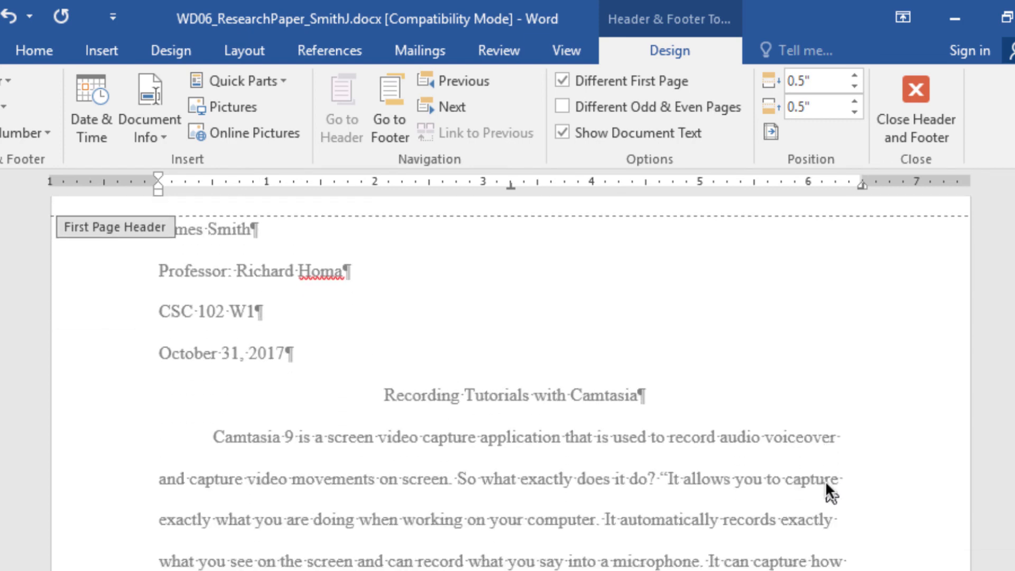